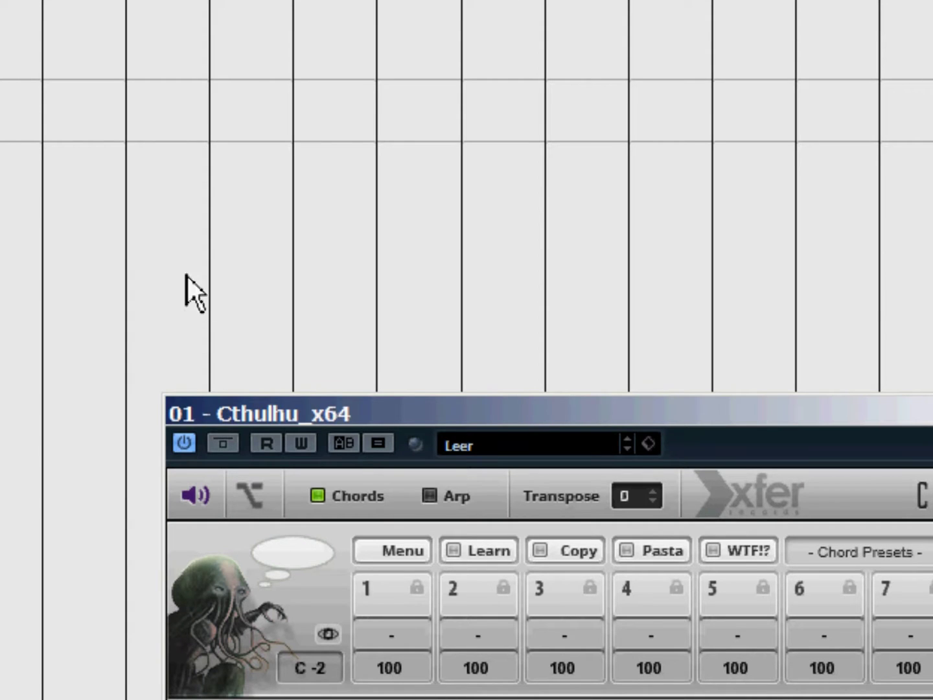
Step: Drag the Cthulhu_x64 window up and left until its whole keyboard is visible
{"action": "left_click_drag", "start_coordinate": [361, 422], "coordinate": [196, 207]}
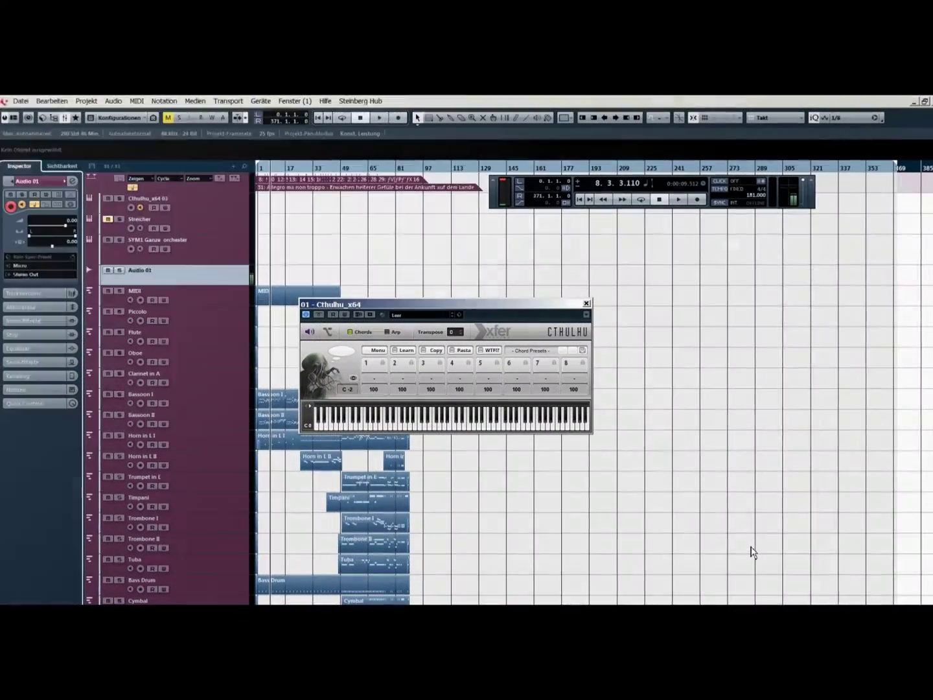
Step: Move the Cthulhu window up and right, off the orchestral MIDI parts
{"action": "left_click_drag", "start_coordinate": [542, 310], "coordinate": [708, 262]}
{"action": "scroll", "coordinate": [259, 363], "scroll_direction": "down", "scroll_amount": 8}
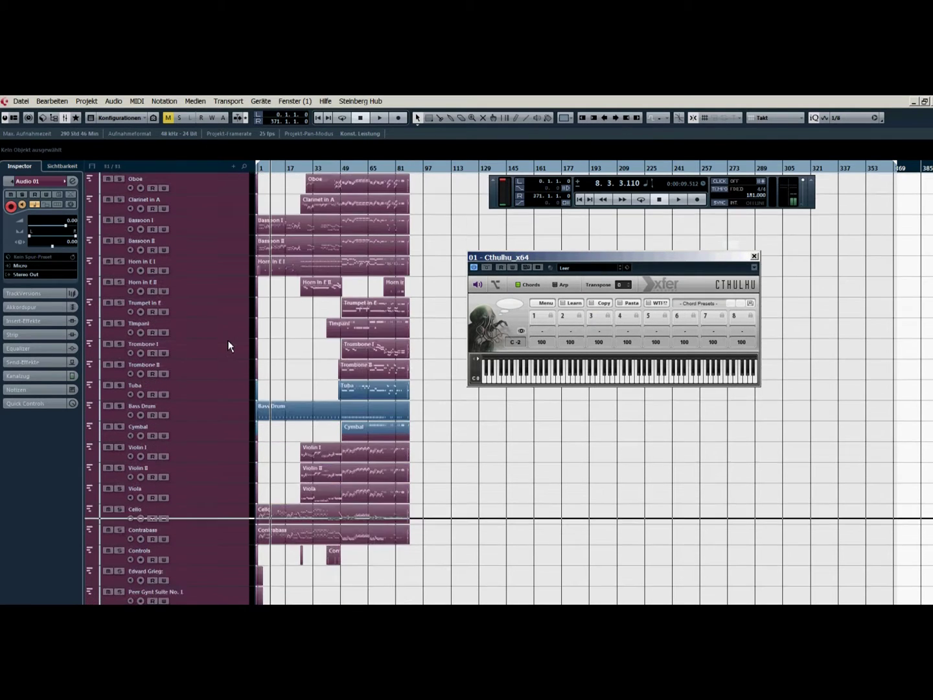
{"action": "scroll", "coordinate": [227, 339], "scroll_direction": "up", "scroll_amount": 4}
Step: Look through the track list, selecting the MIDI and Cymbal tracks, then MIDI to start a range
{"action": "left_click", "coordinate": [219, 209]}
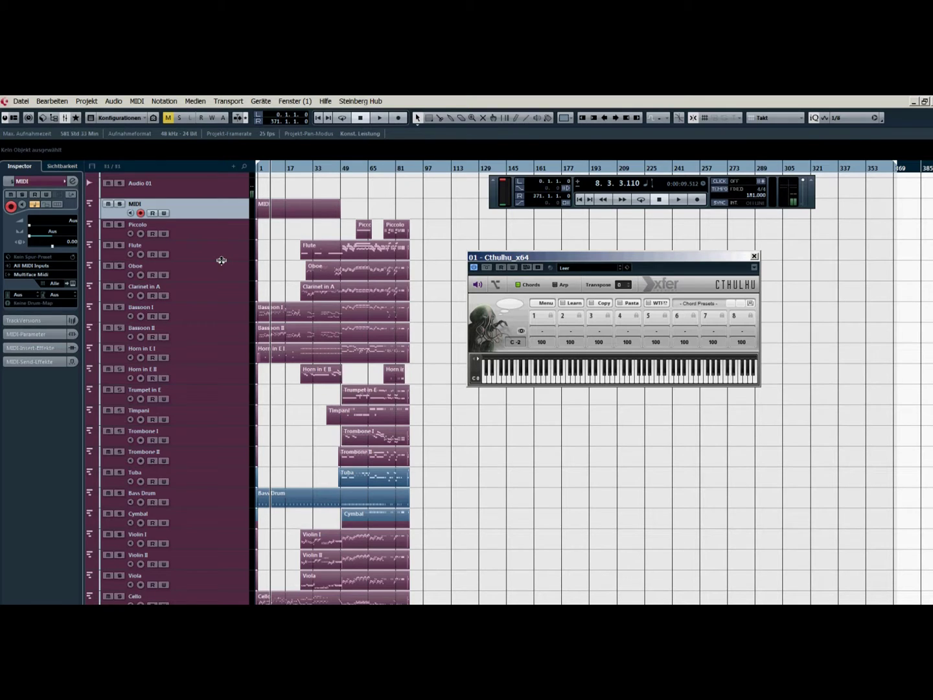
{"action": "scroll", "coordinate": [221, 259], "scroll_direction": "down", "scroll_amount": 4}
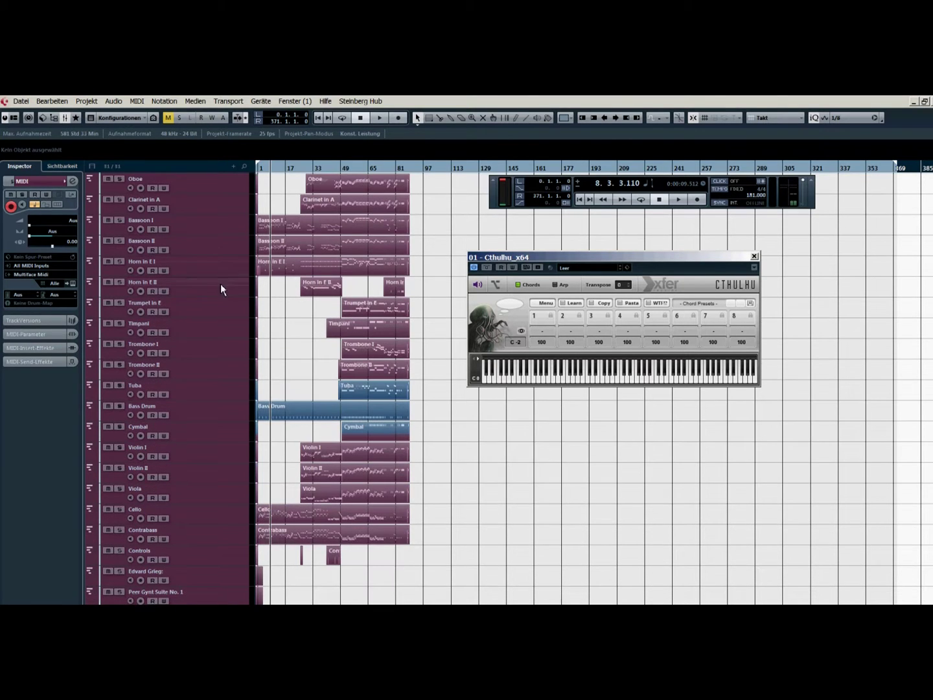
{"action": "left_click", "coordinate": [226, 431]}
{"action": "scroll", "coordinate": [226, 431], "scroll_direction": "up", "scroll_amount": 8}
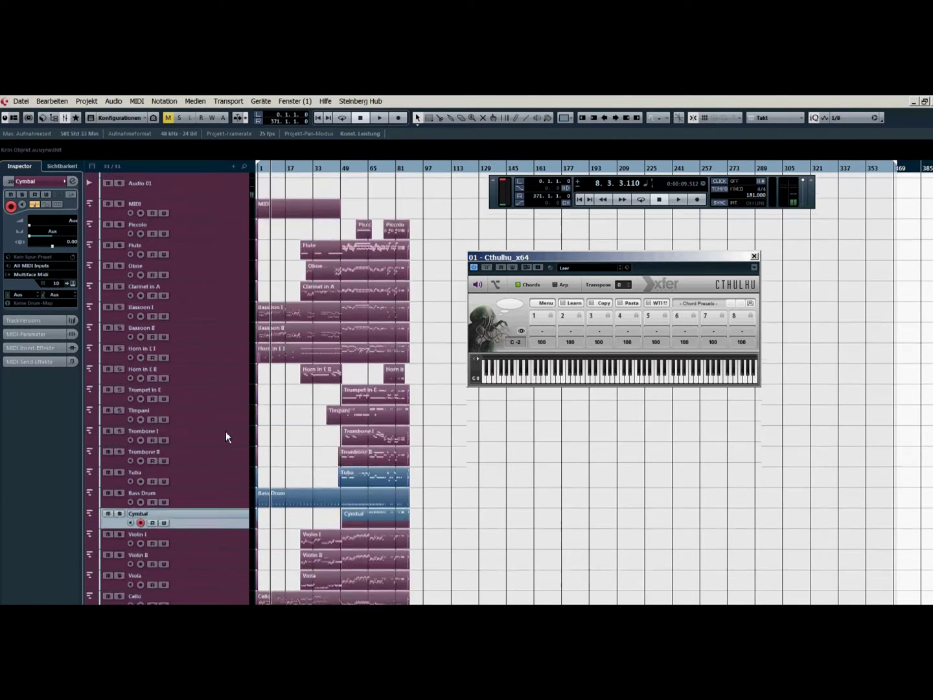
{"action": "left_click", "coordinate": [217, 291]}
{"action": "scroll", "coordinate": [217, 389], "scroll_direction": "down", "scroll_amount": 11}
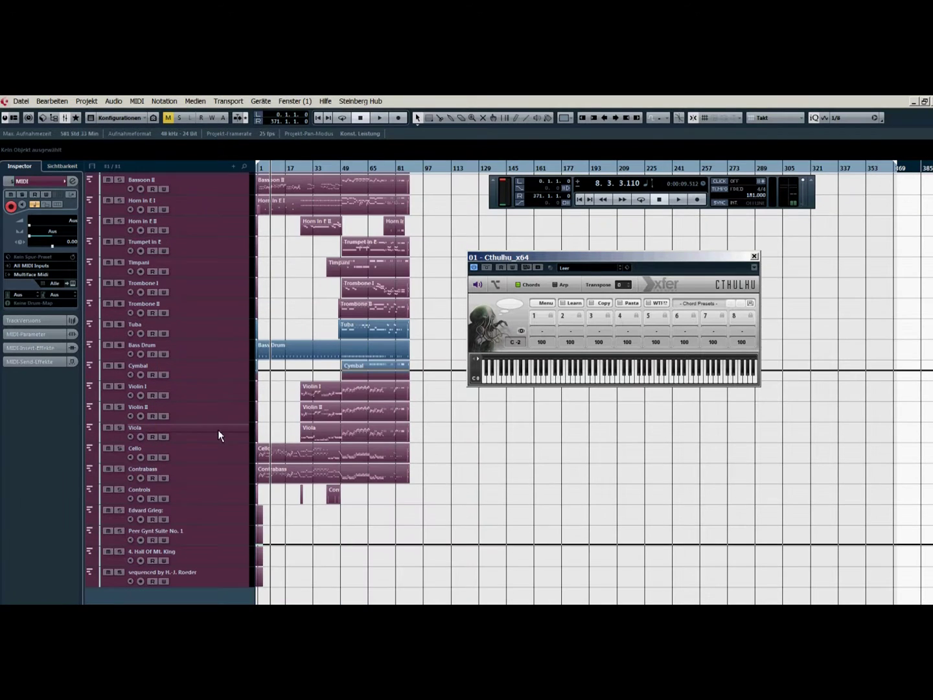
Step: Remove the tracks from MIDI through Cymbal with Ausgewählte Spuren entfernen
{"action": "left_click", "coordinate": [232, 369], "text": "shift"}
{"action": "right_click", "coordinate": [232, 369]}
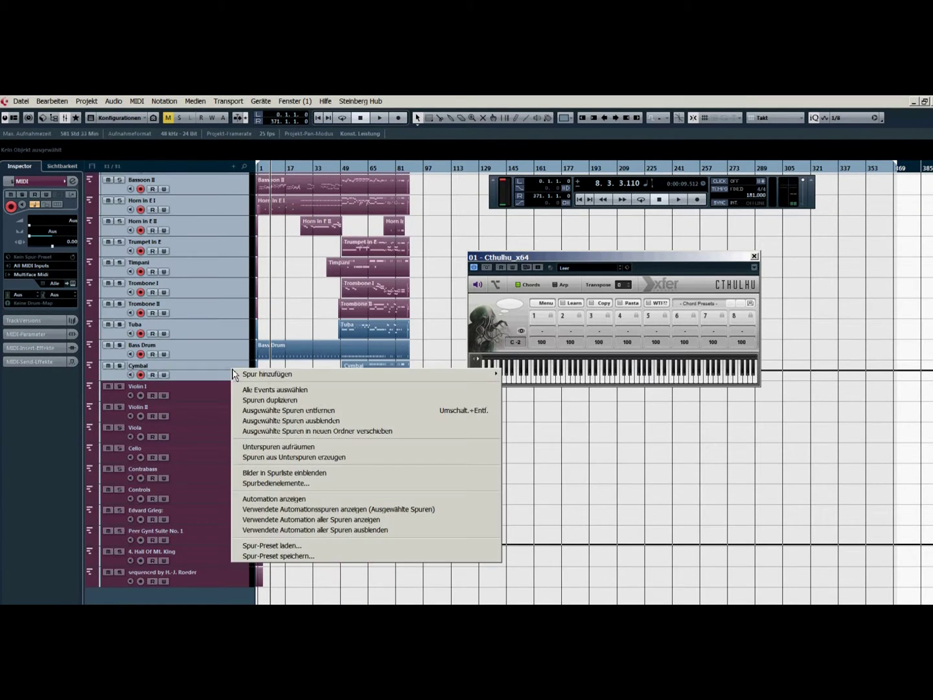
{"action": "left_click", "coordinate": [306, 411]}
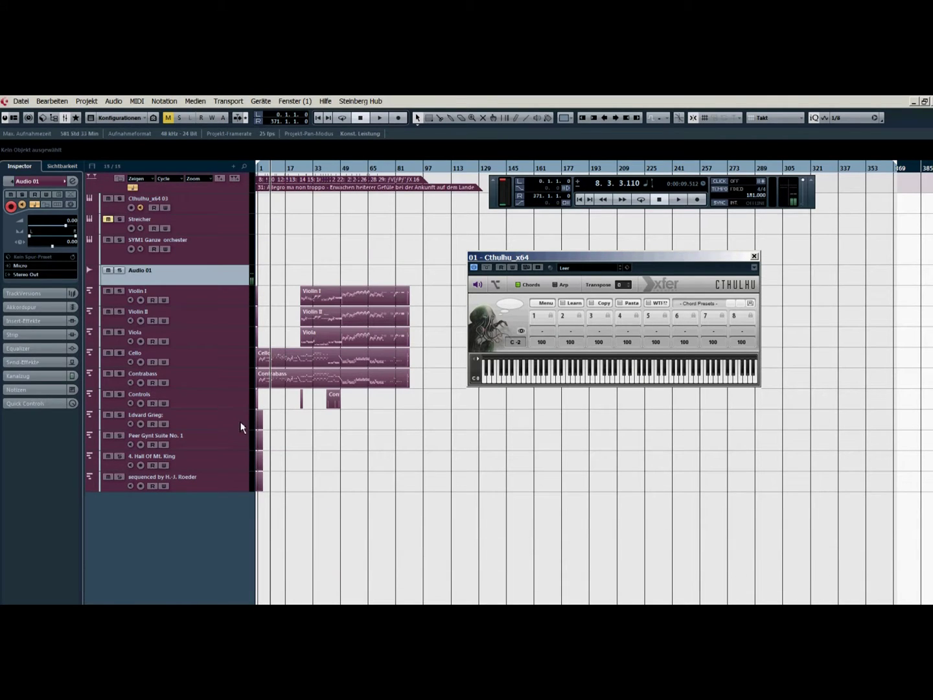
Step: Remove Controls through the last track, then drag the string parts onto the Contrabass track
{"action": "left_click", "coordinate": [238, 403]}
{"action": "left_click", "coordinate": [242, 477], "text": "shift"}
{"action": "right_click", "coordinate": [243, 477]}
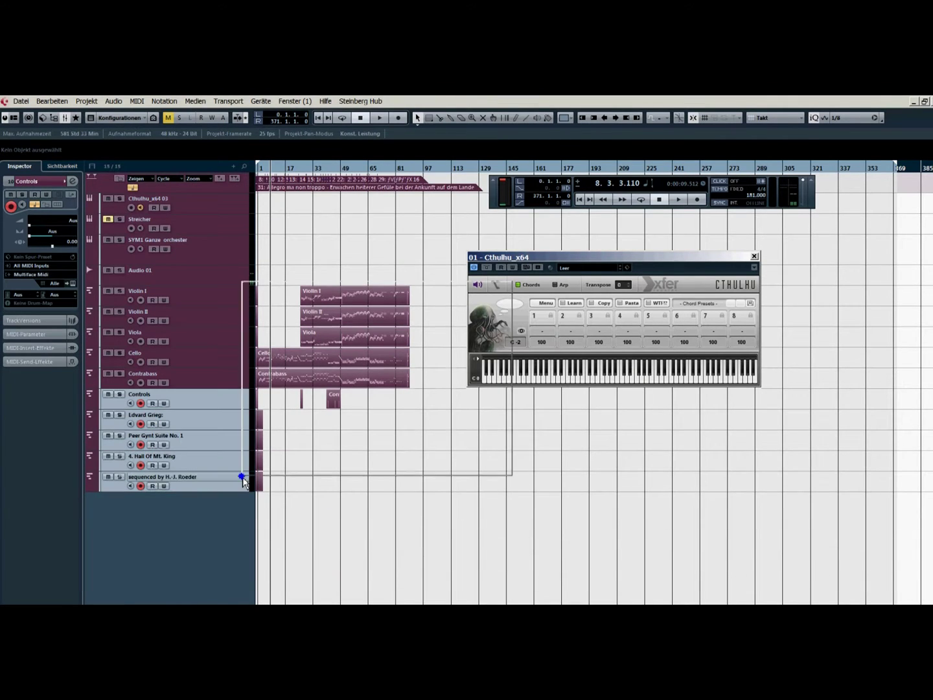
{"action": "left_click", "coordinate": [308, 323]}
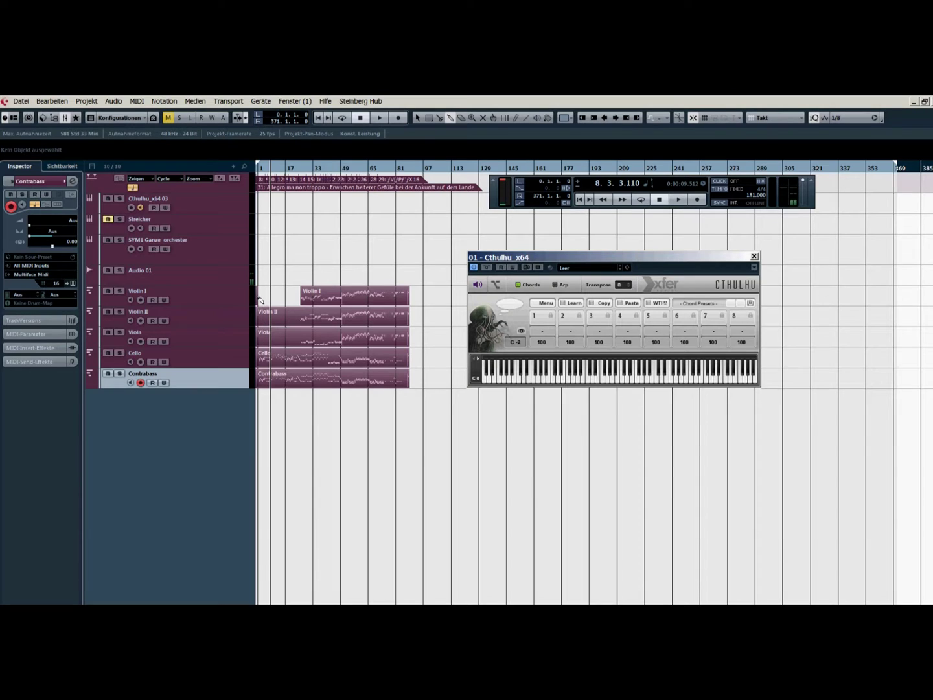
{"action": "mouse_move", "coordinate": [283, 381]}
{"action": "left_mouse_down"}
{"action": "mouse_move", "coordinate": [271, 383]}
{"action": "mouse_move", "coordinate": [298, 383]}
{"action": "mouse_move", "coordinate": [283, 385]}
{"action": "mouse_move", "coordinate": [307, 323]}
{"action": "mouse_move", "coordinate": [283, 390]}
{"action": "mouse_move", "coordinate": [312, 317]}
{"action": "mouse_move", "coordinate": [327, 372]}
{"action": "mouse_move", "coordinate": [298, 386]}
{"action": "left_mouse_up"}
Step: Glue the stacked string parts on the Contrabass track into one part with the Glue tool
{"action": "right_click", "coordinate": [299, 384]}
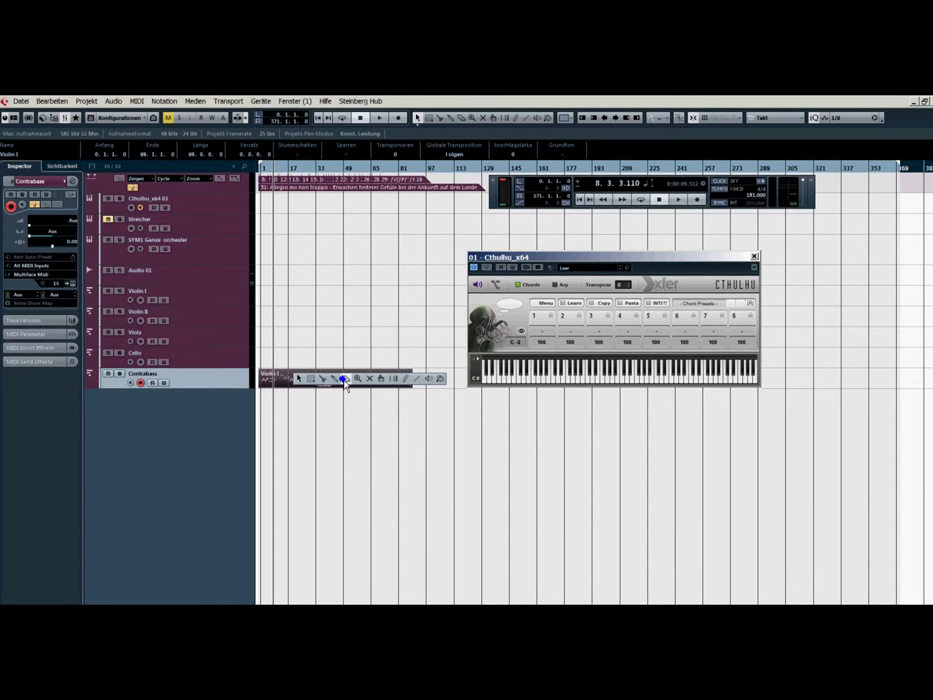
{"action": "left_click", "coordinate": [344, 379]}
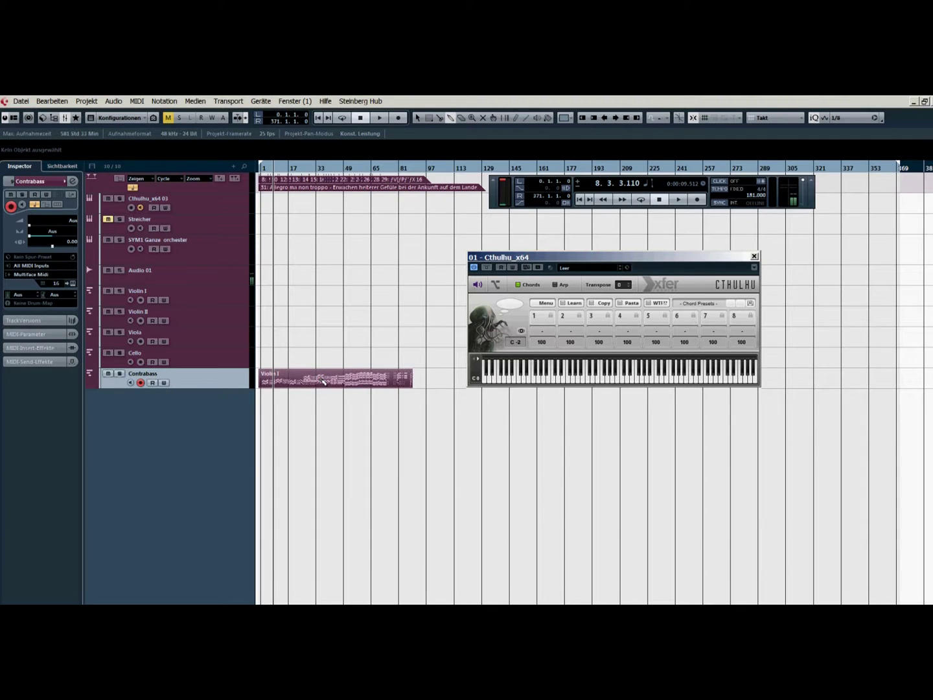
{"action": "left_click", "coordinate": [324, 382]}
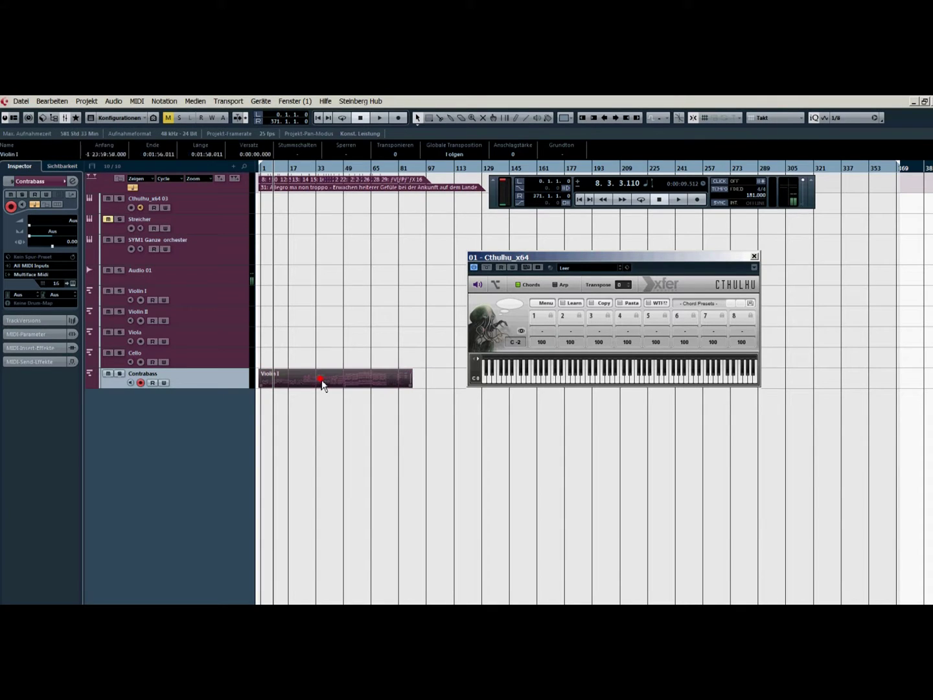
Step: Run the Logical preset 'Delete all pROGRAMMCHANGE' on the Violin I part
{"action": "left_click", "coordinate": [137, 102]}
{"action": "mouse_move", "coordinate": [166, 271]}
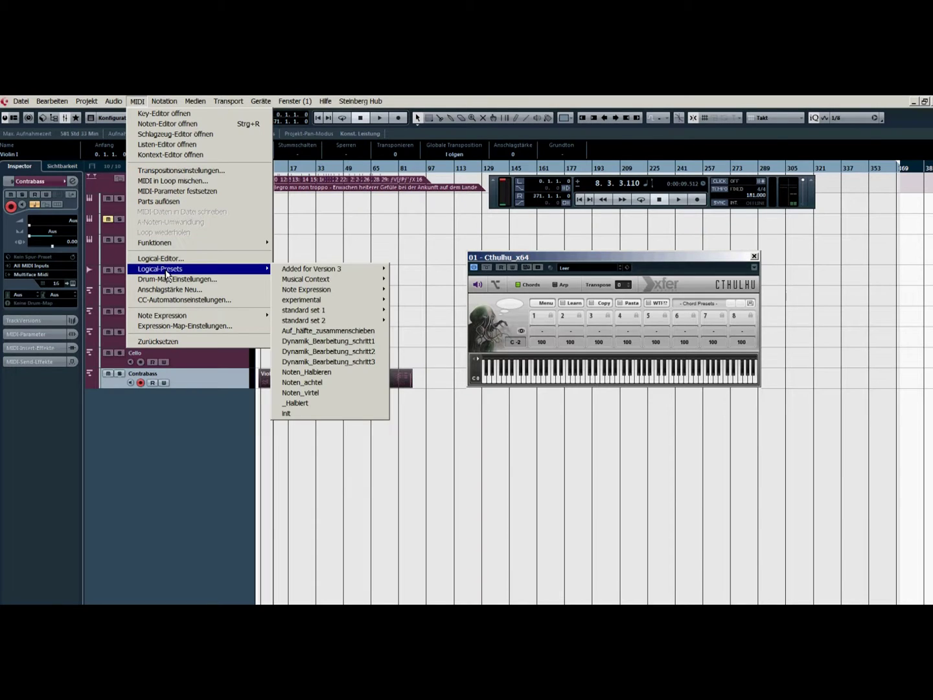
{"action": "mouse_move", "coordinate": [386, 272]}
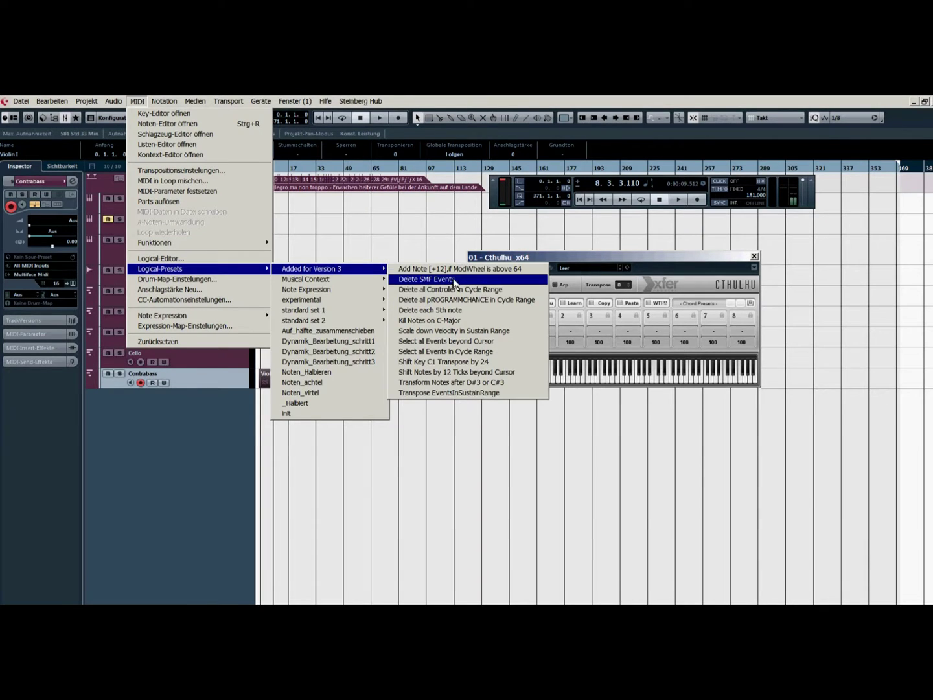
{"action": "left_click", "coordinate": [482, 300]}
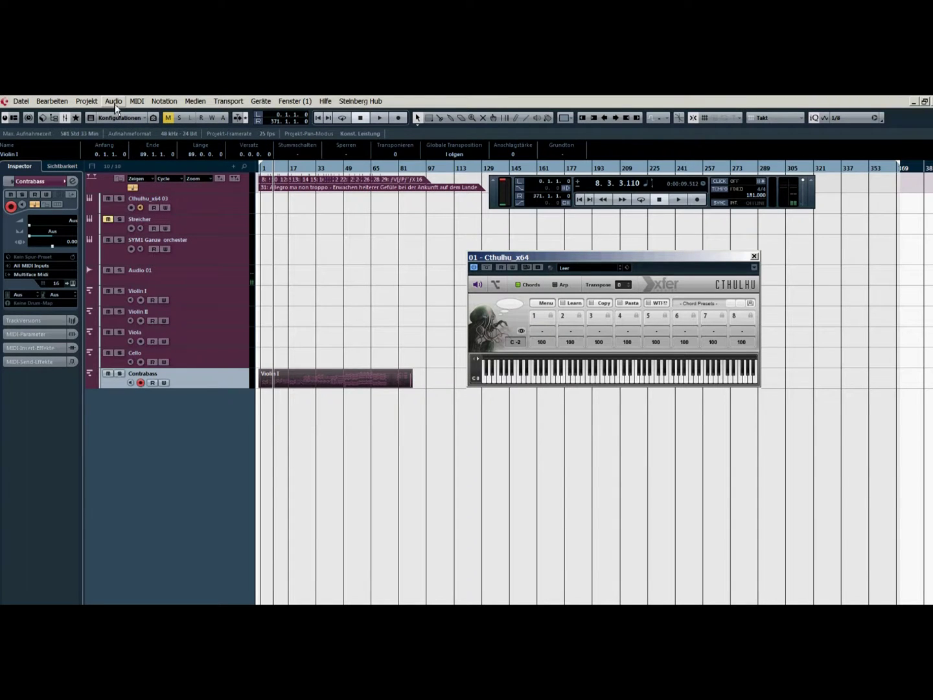
Step: Run 'Delete all Controller in Cycle Range', then open the Violin I part in the Key Editor
{"action": "left_click", "coordinate": [137, 102]}
{"action": "mouse_move", "coordinate": [184, 273]}
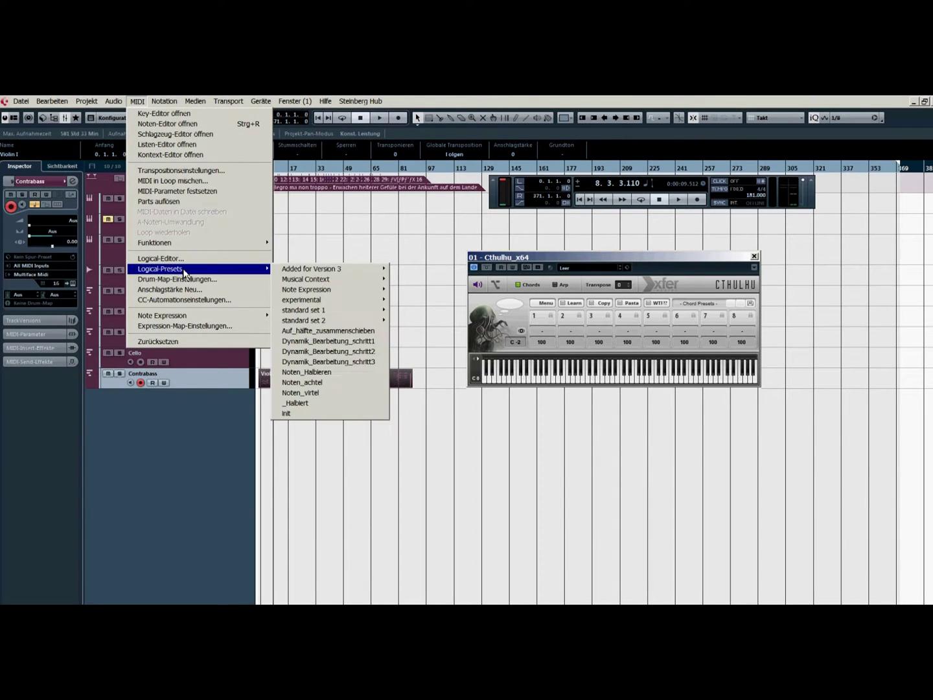
{"action": "mouse_move", "coordinate": [298, 275]}
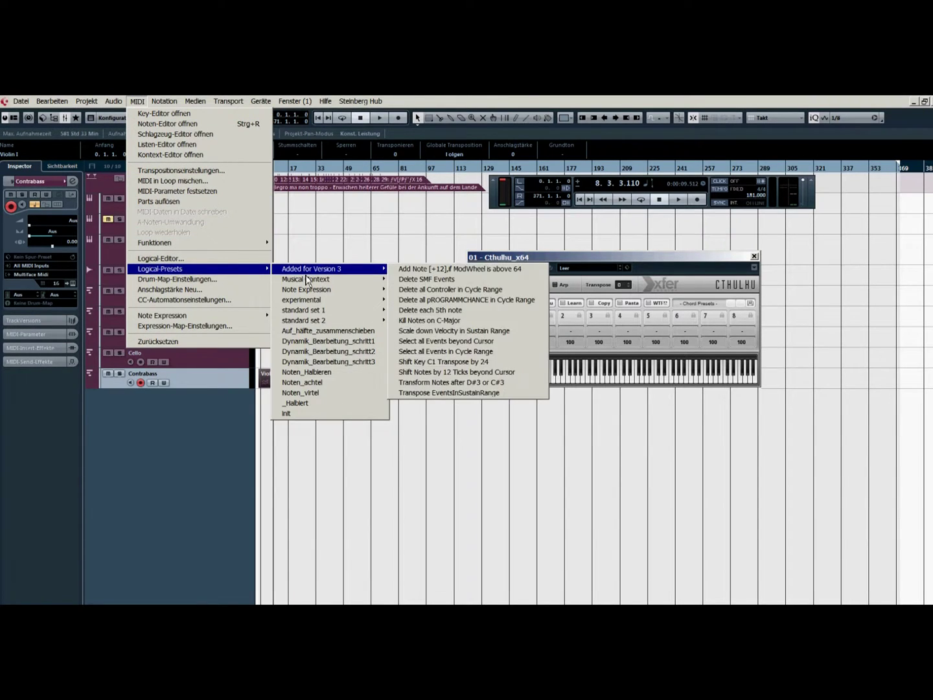
{"action": "left_click", "coordinate": [499, 293]}
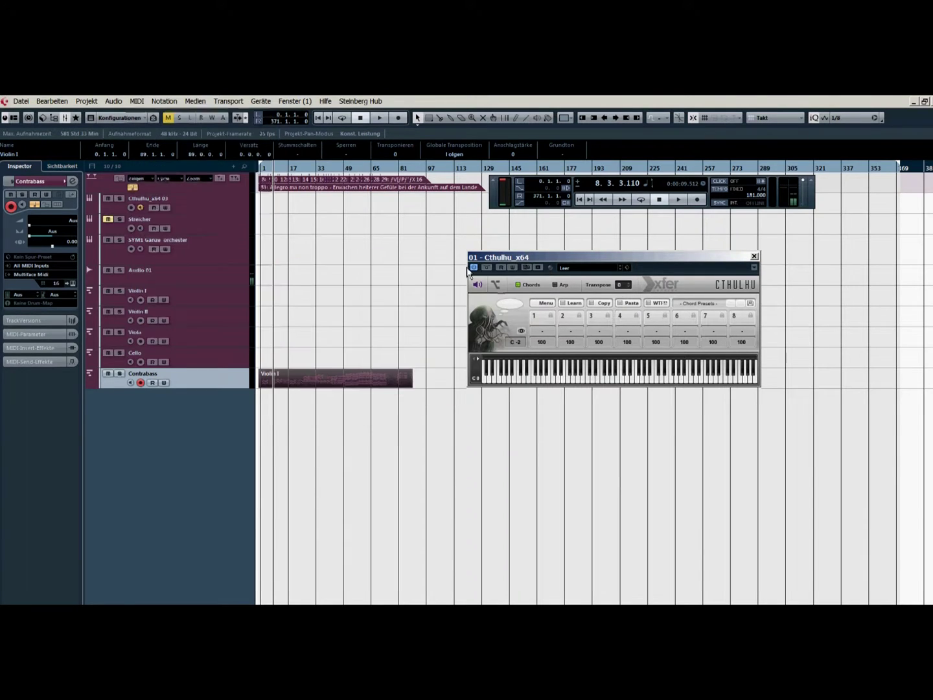
{"action": "left_click", "coordinate": [314, 238]}
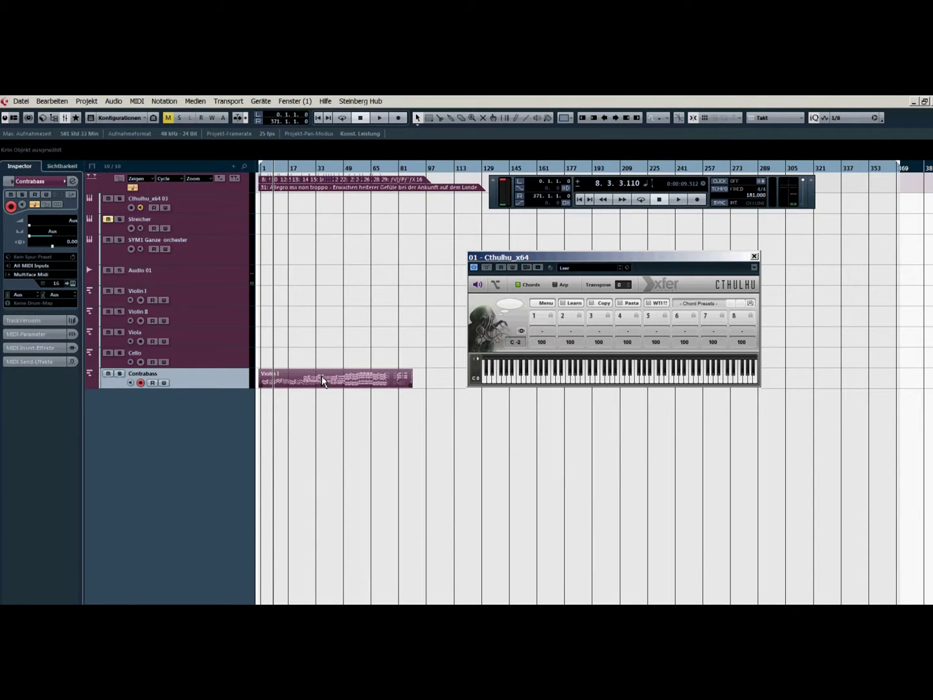
{"action": "double_click", "coordinate": [322, 377]}
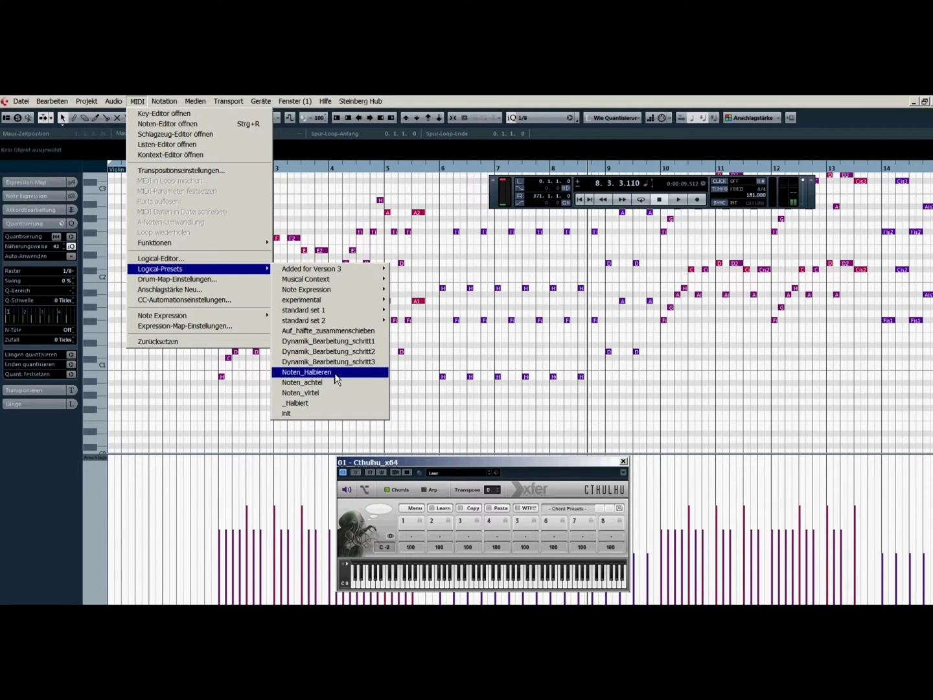
Step: Apply the Noten_Halbieren preset three times to the Violin I notes, then close the Key Editor
{"action": "left_click", "coordinate": [335, 373]}
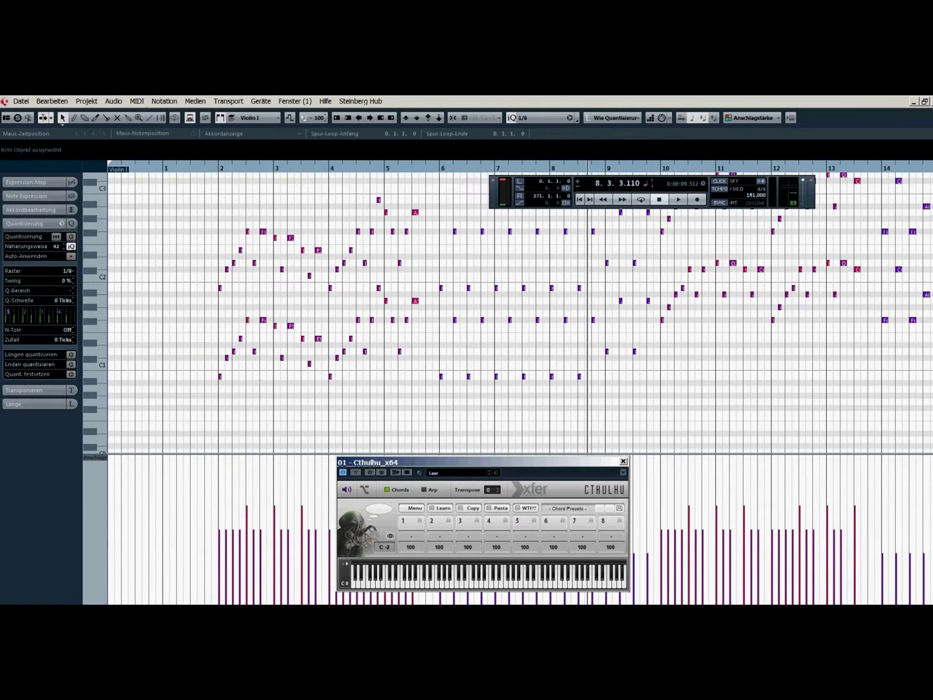
{"action": "left_click", "coordinate": [136, 102]}
{"action": "mouse_move", "coordinate": [195, 268]}
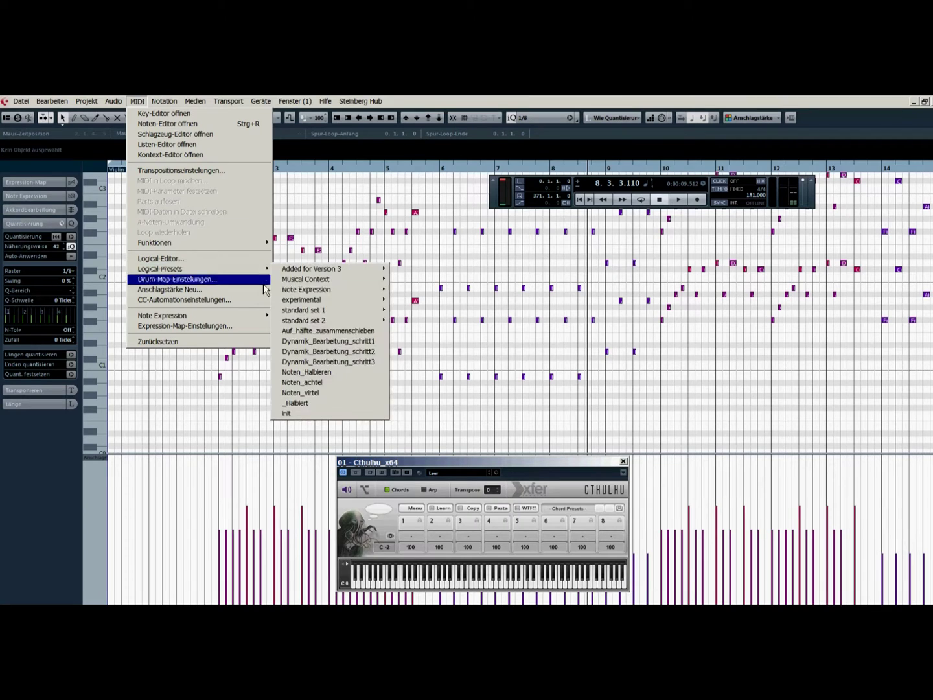
{"action": "left_click", "coordinate": [347, 374]}
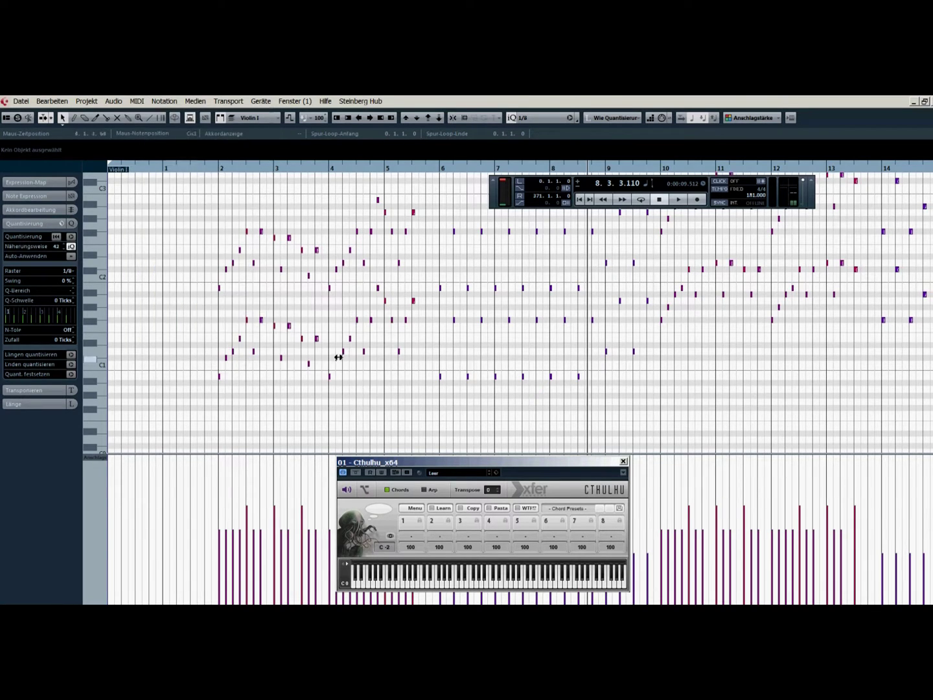
{"action": "left_click", "coordinate": [136, 103]}
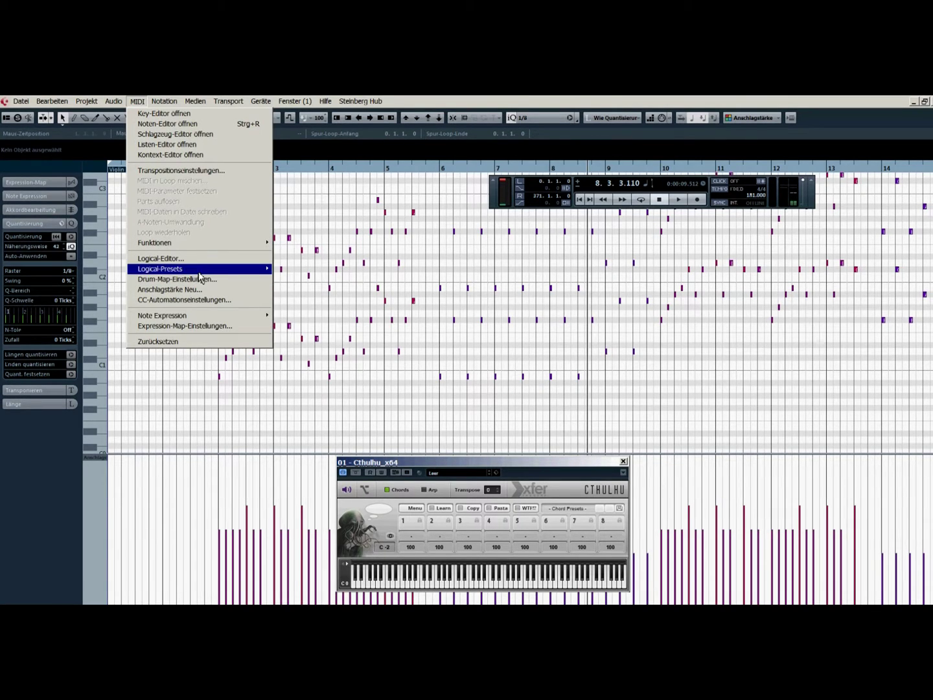
{"action": "mouse_move", "coordinate": [200, 269]}
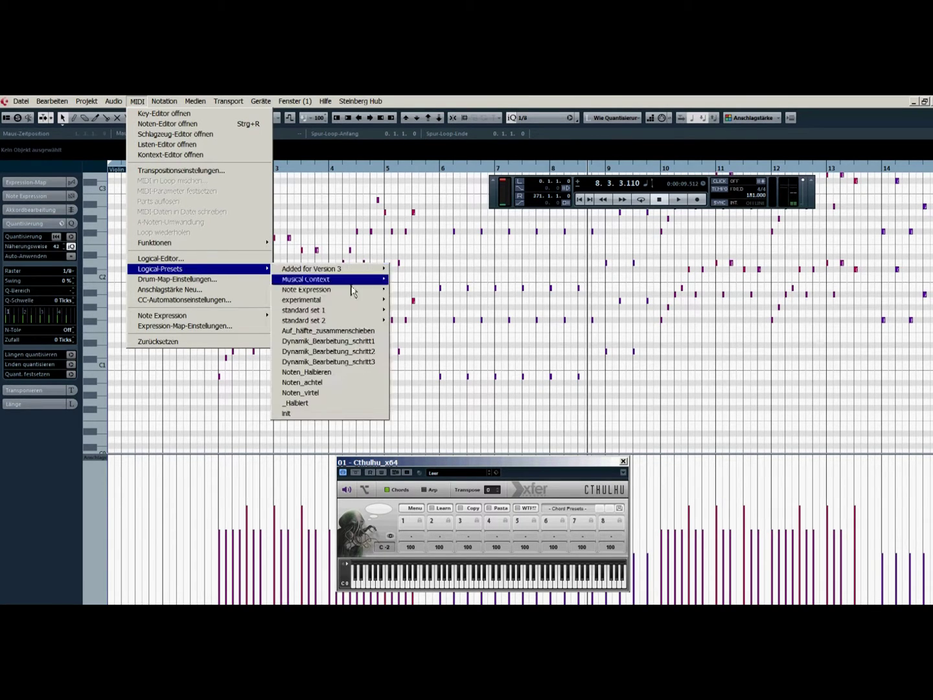
{"action": "left_click", "coordinate": [353, 375]}
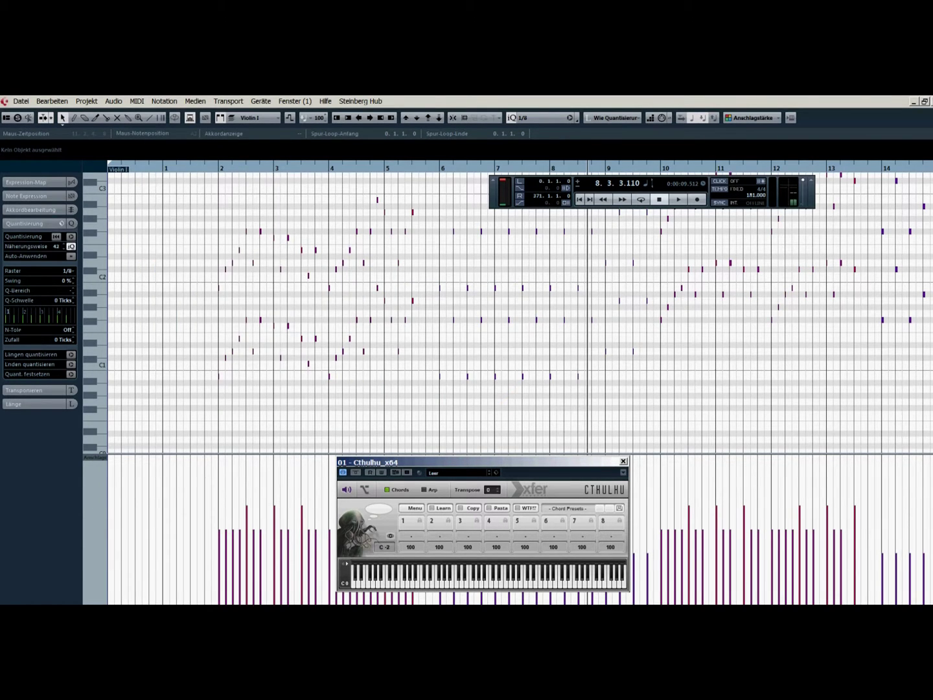
{"action": "key", "text": "Return"}
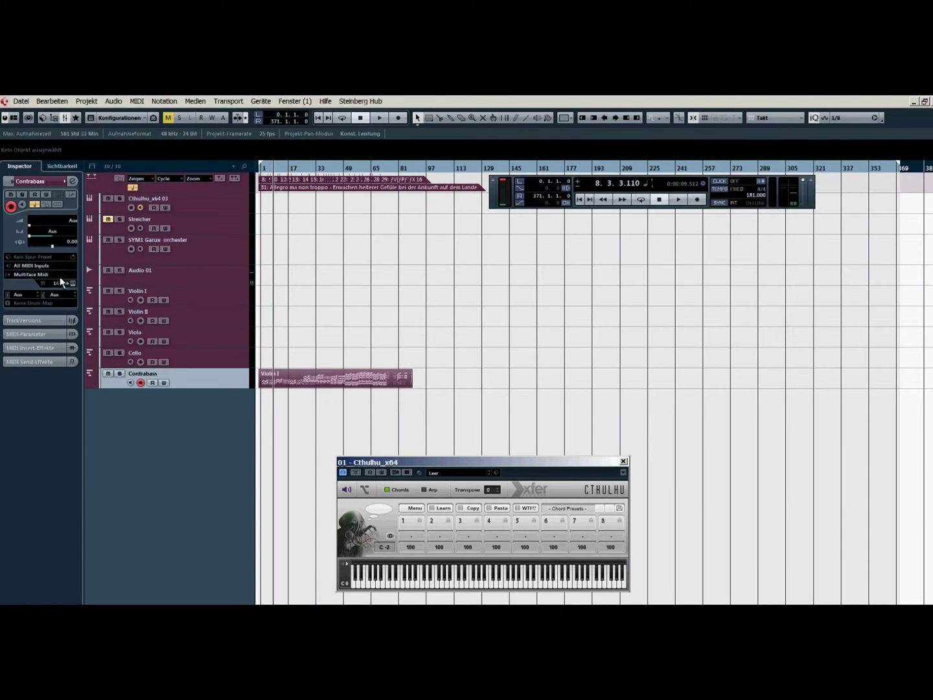
Step: Set the Contrabass track to MIDI channel 1 with output '01. Cthulhu_x64 - MIDI In'
{"action": "left_click", "coordinate": [55, 283]}
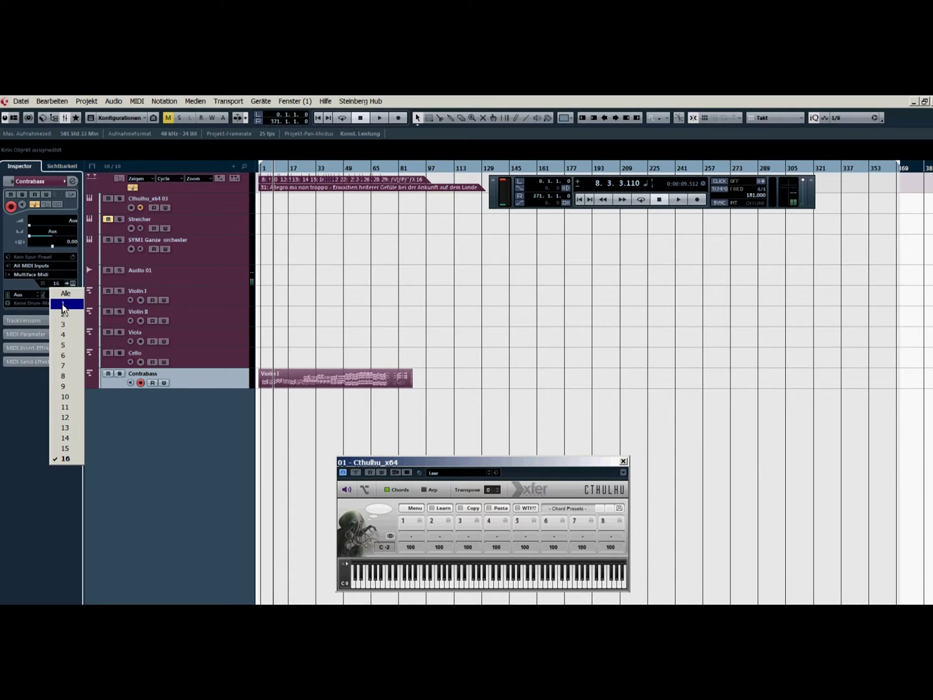
{"action": "left_click", "coordinate": [62, 305]}
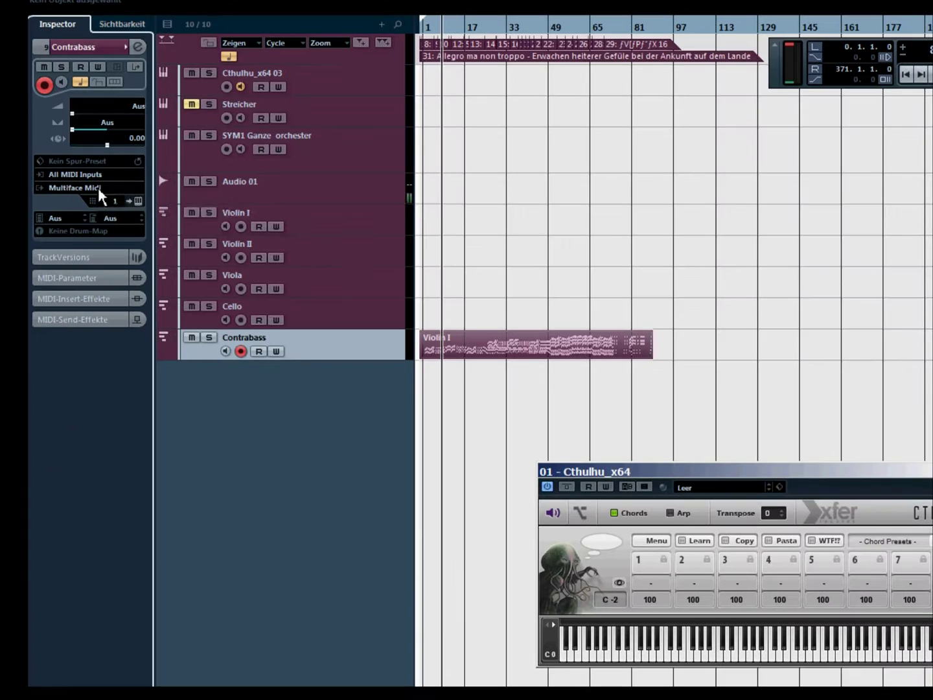
{"action": "left_click", "coordinate": [98, 187]}
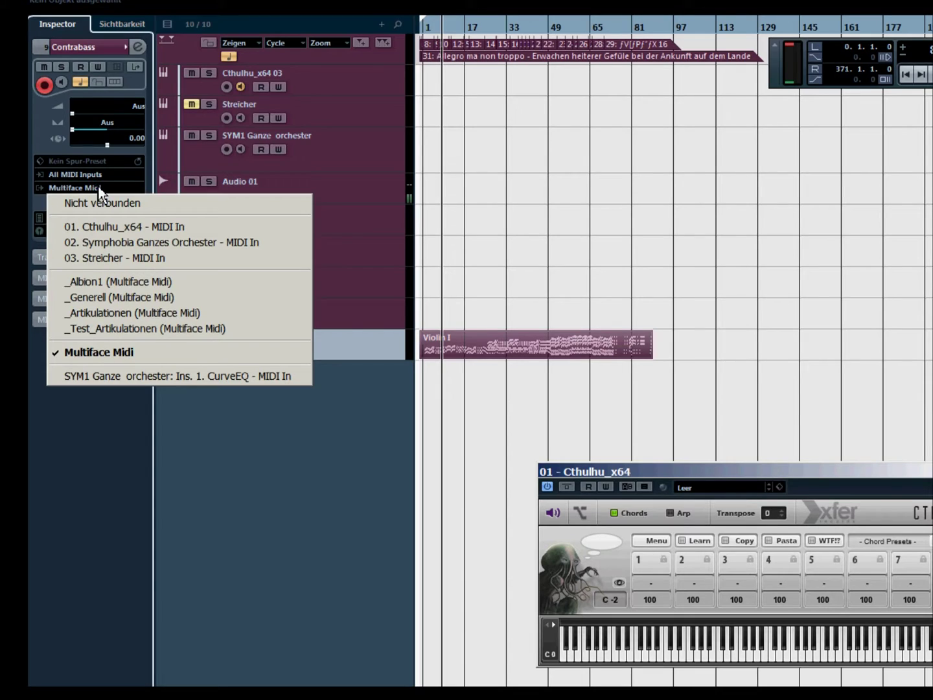
{"action": "left_click", "coordinate": [142, 227]}
Step: Select the Cthulhu_x64 03 instrument track and open its plug-in window
{"action": "left_click", "coordinate": [334, 91]}
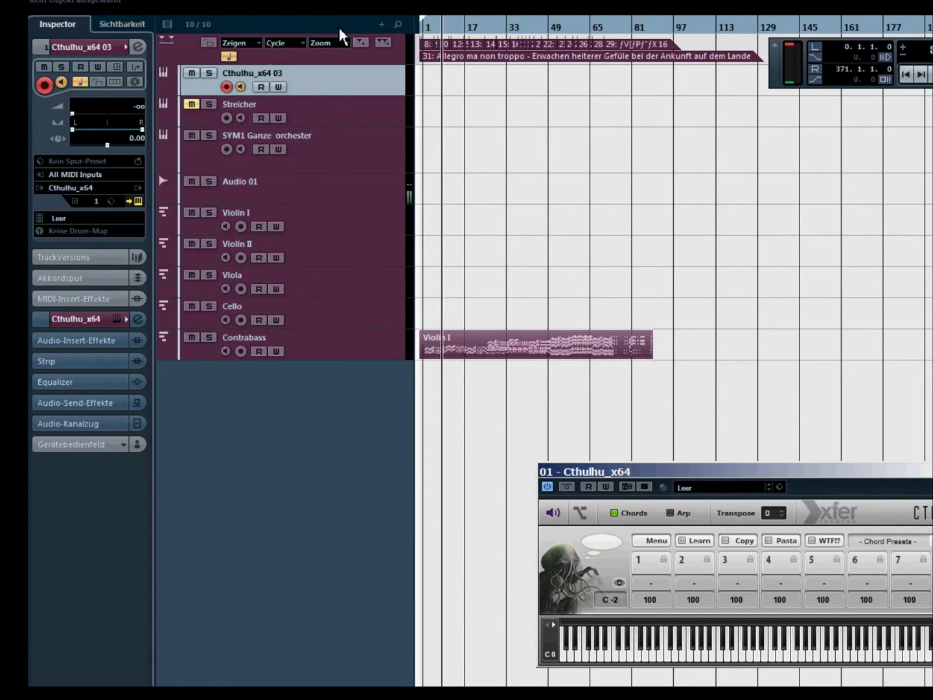
{"action": "left_click", "coordinate": [140, 202]}
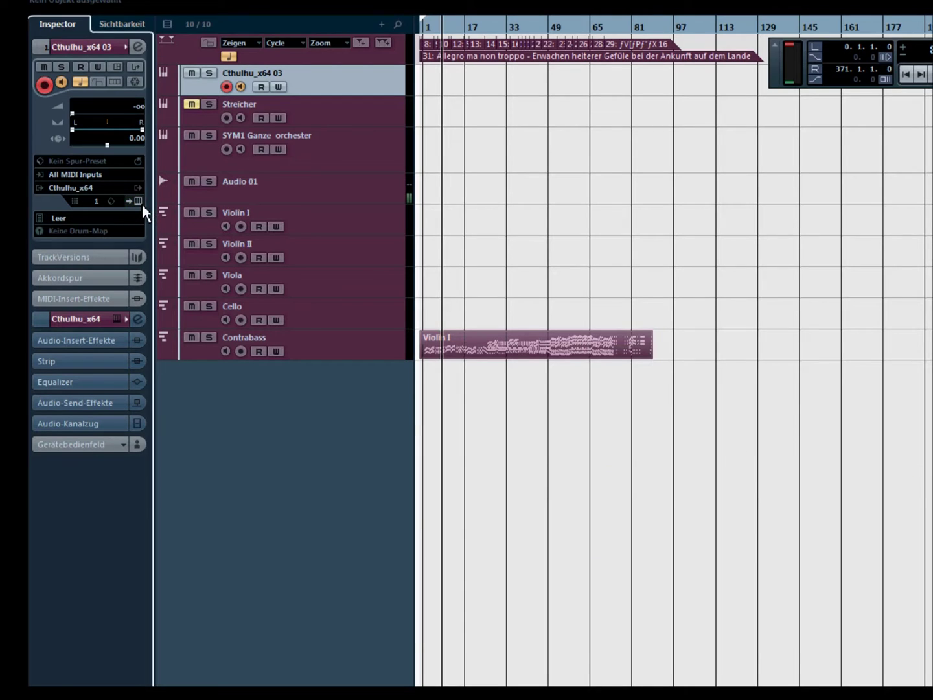
{"action": "left_click", "coordinate": [140, 202]}
Step: Move the Cthulhu window below the tracks, return to the project start, and turn on Learn
{"action": "left_click_drag", "start_coordinate": [786, 473], "coordinate": [781, 278]}
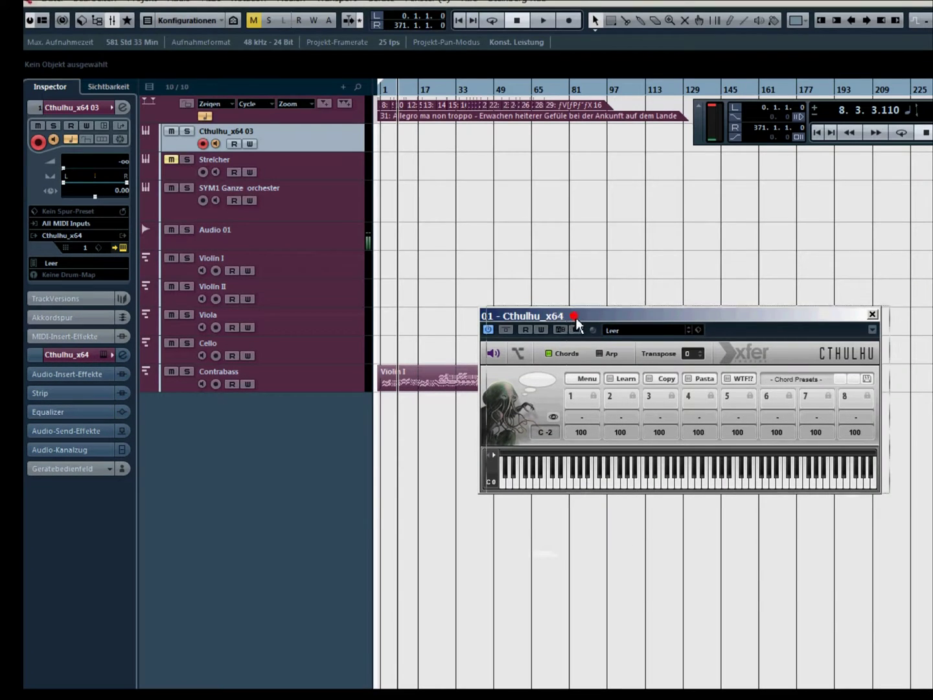
{"action": "left_click_drag", "start_coordinate": [577, 322], "coordinate": [535, 430]}
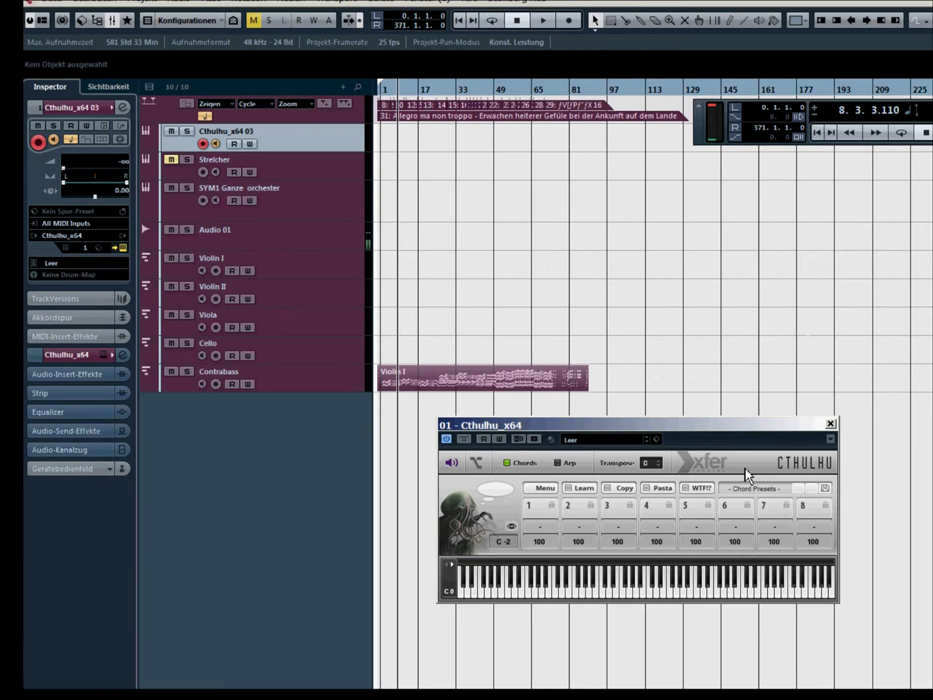
{"action": "left_click", "coordinate": [734, 107]}
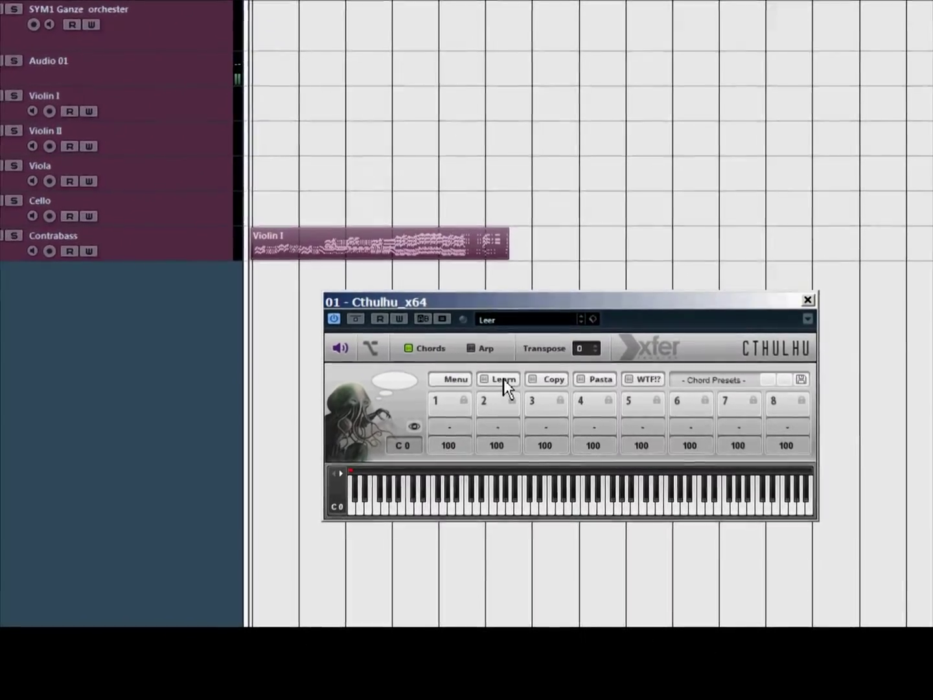
{"action": "left_click", "coordinate": [502, 382]}
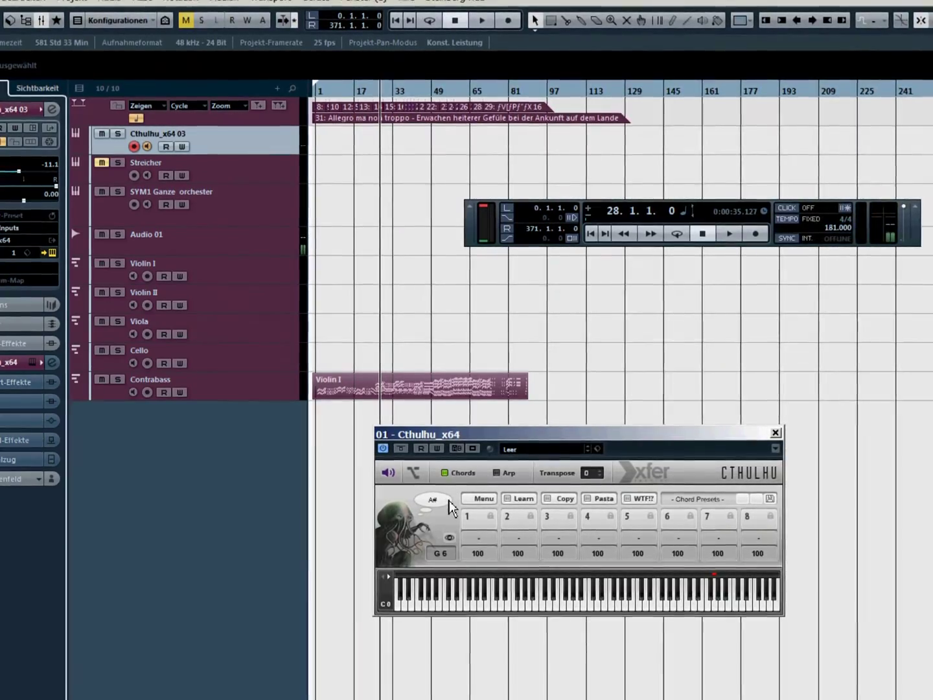
Step: With Cthulhu's Learn enabled, play the strings from the start and stop around bar 34
{"action": "left_click", "coordinate": [517, 497]}
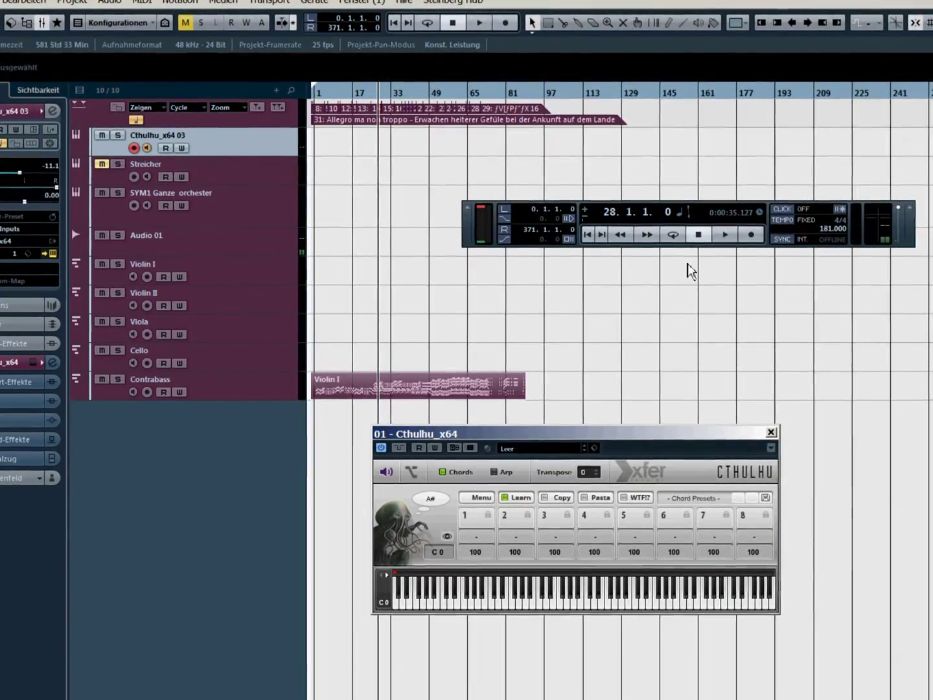
{"action": "left_click", "coordinate": [725, 234]}
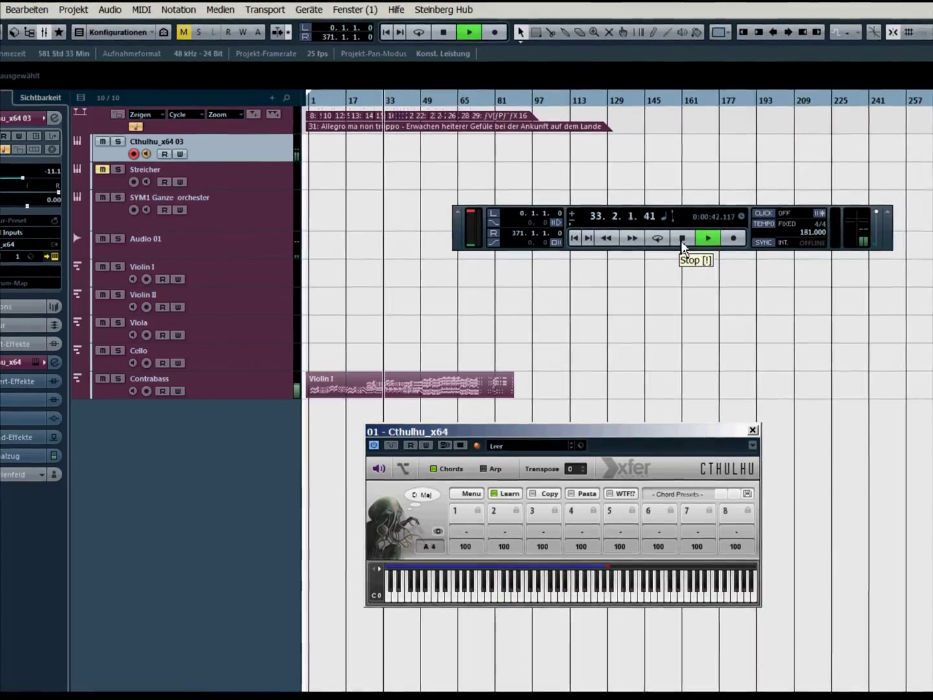
{"action": "left_click", "coordinate": [679, 241]}
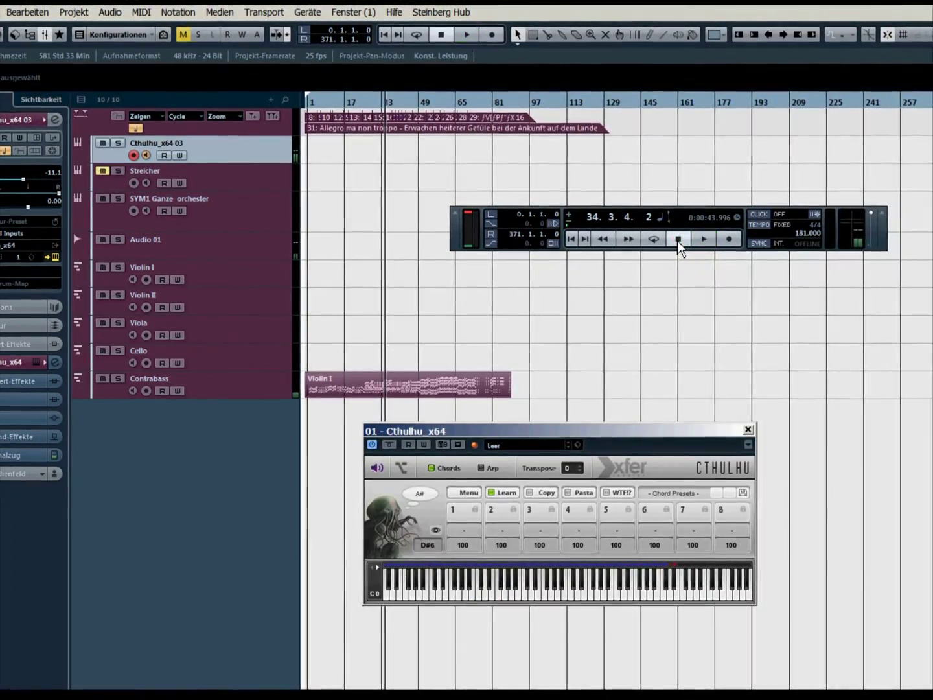
Step: Remove duplicate, one-note and two-note chords through Cthulhu's Menu > Remove
{"action": "left_click", "coordinate": [478, 494]}
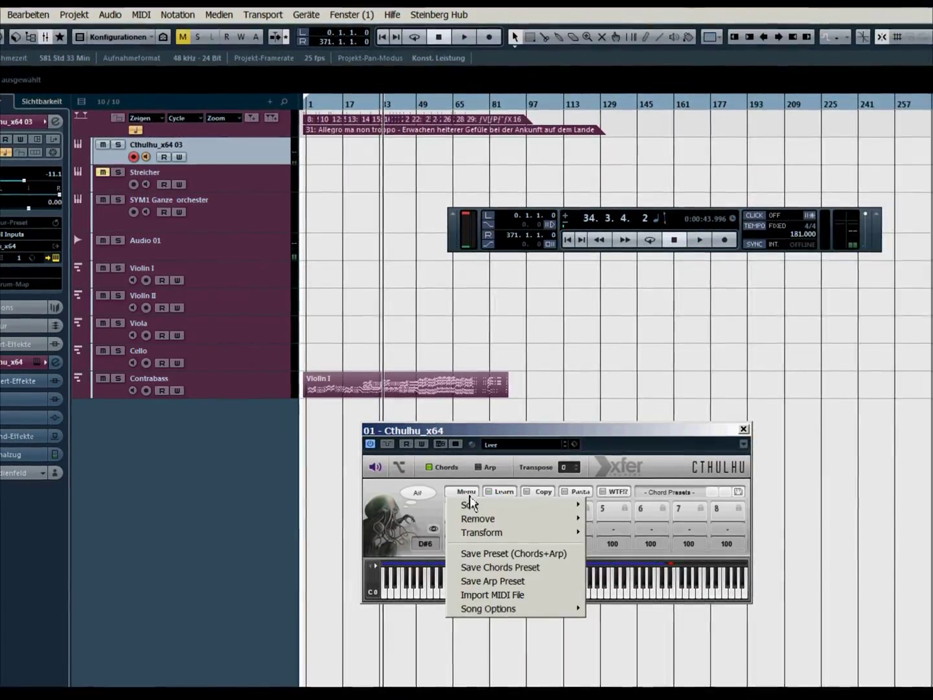
{"action": "mouse_move", "coordinate": [479, 516]}
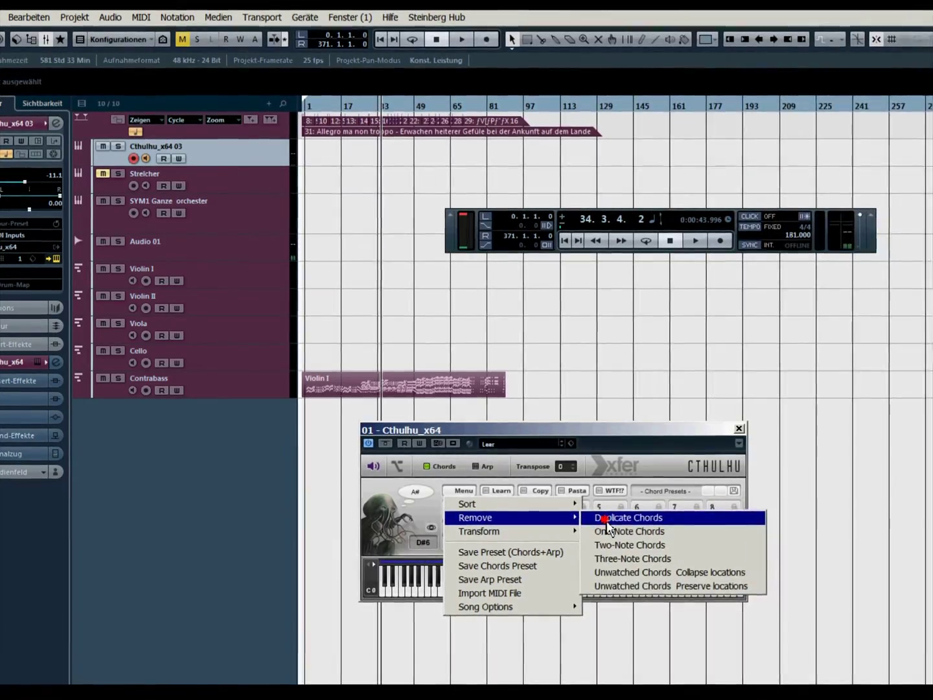
{"action": "left_click", "coordinate": [607, 518]}
{"action": "left_click", "coordinate": [464, 491]}
{"action": "mouse_move", "coordinate": [482, 516]}
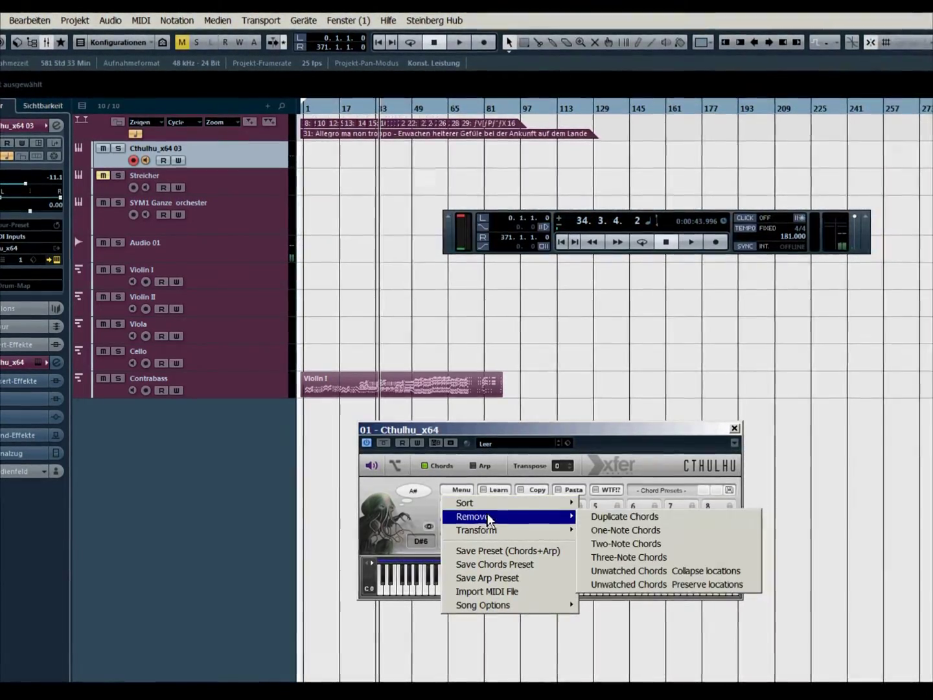
{"action": "left_click", "coordinate": [638, 531]}
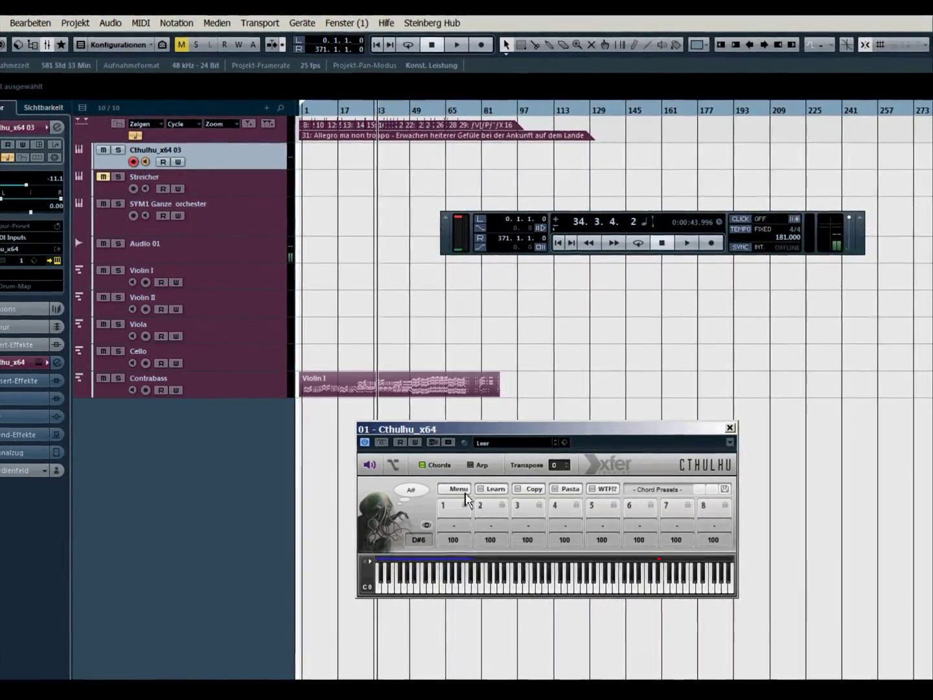
{"action": "left_click", "coordinate": [459, 488]}
{"action": "mouse_move", "coordinate": [486, 523]}
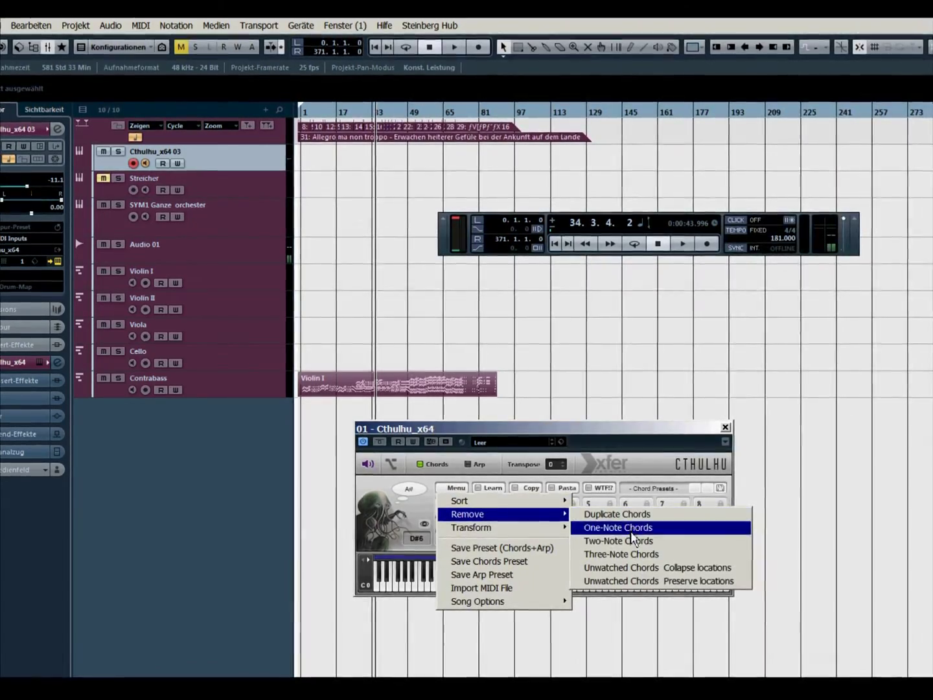
{"action": "left_click", "coordinate": [618, 541]}
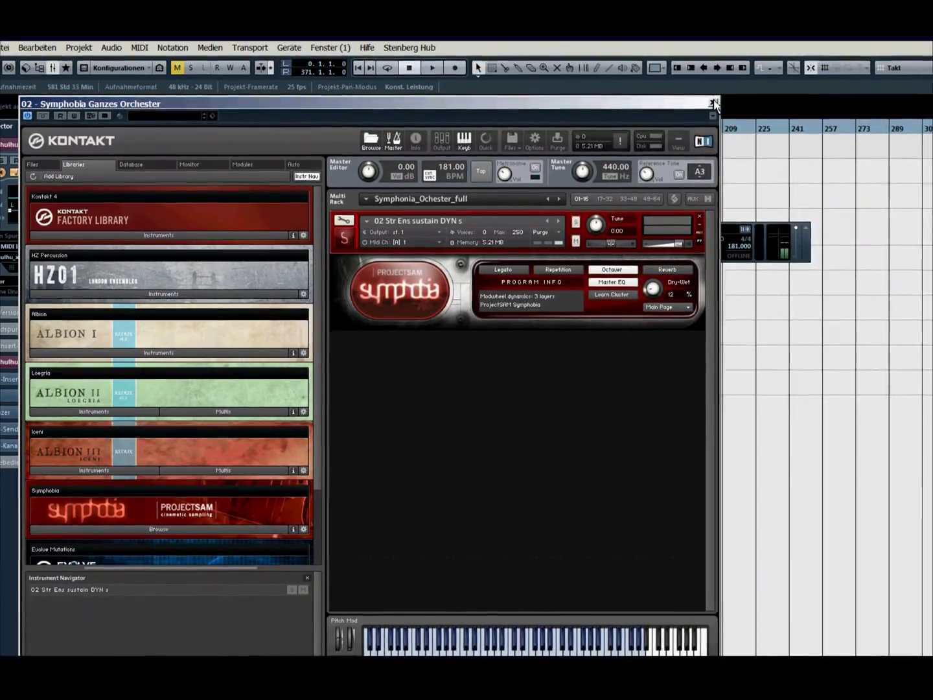
Step: Close the Kontakt window and select the SYM1 Ganze orchester track
{"action": "left_click", "coordinate": [714, 103]}
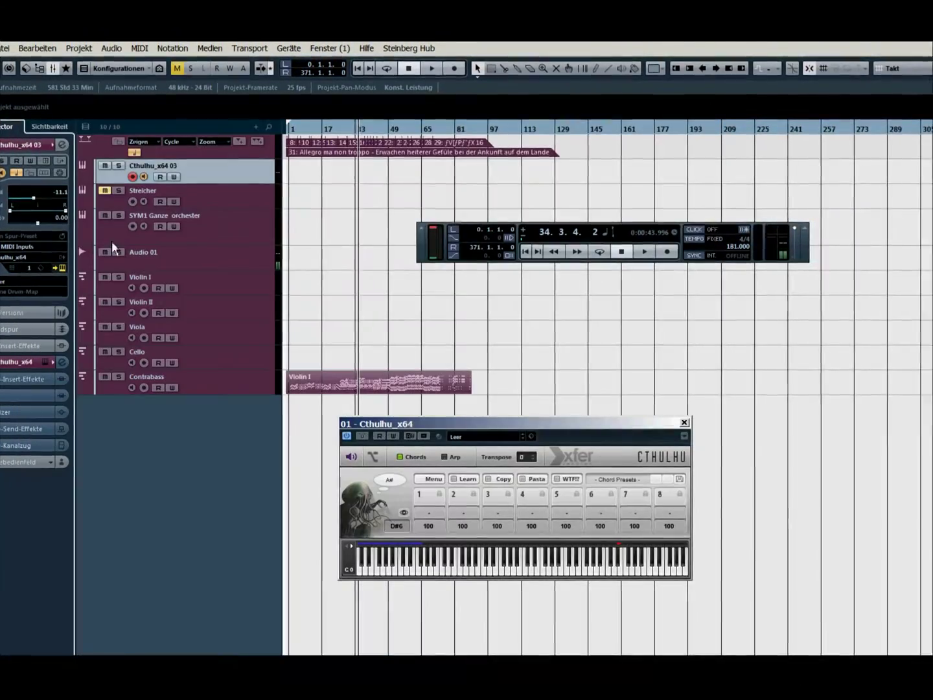
{"action": "left_click", "coordinate": [223, 226]}
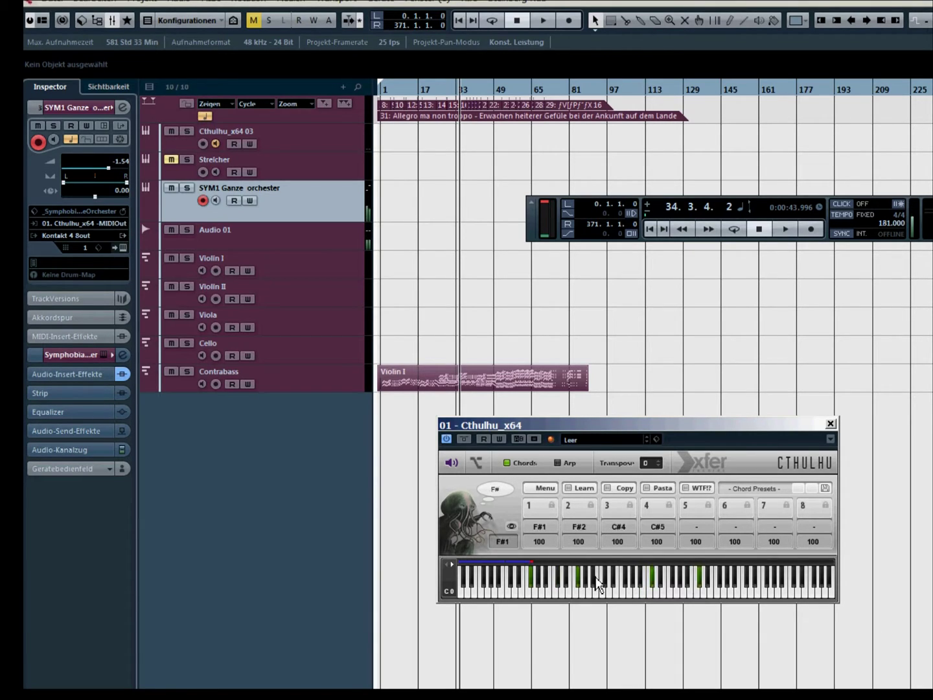
Step: Turn Cthulhu's Learn back on, play the strings, and stop around bar 40
{"action": "left_click", "coordinate": [580, 488]}
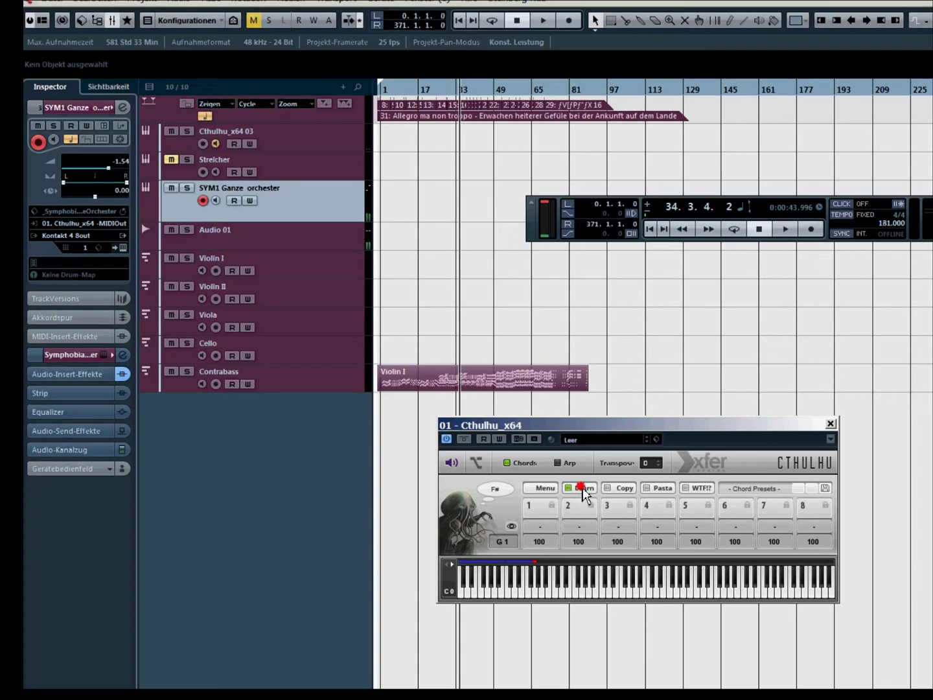
{"action": "left_click", "coordinate": [786, 230]}
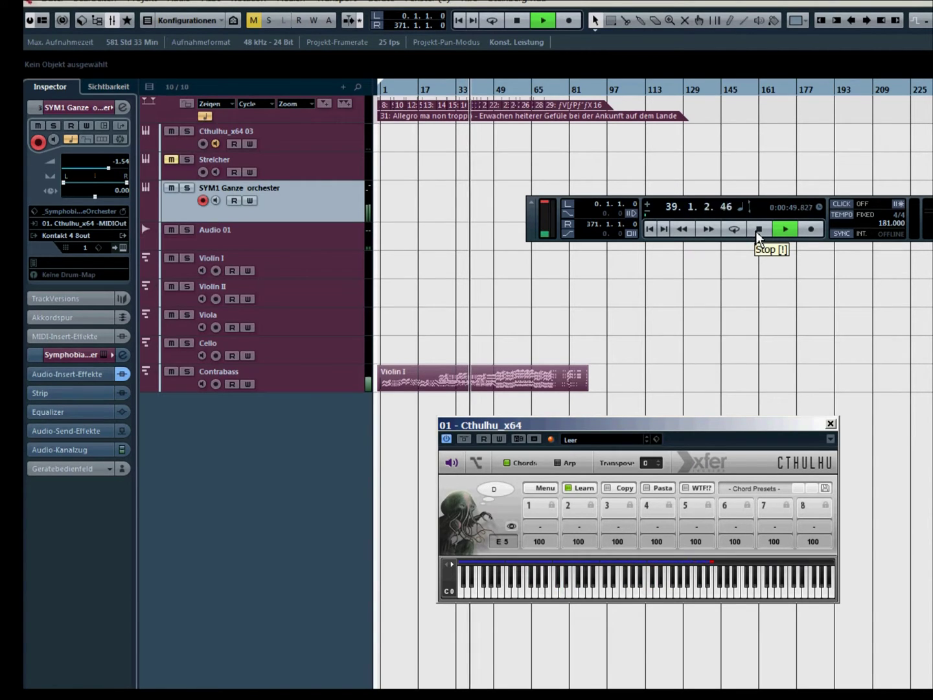
{"action": "left_click", "coordinate": [759, 235]}
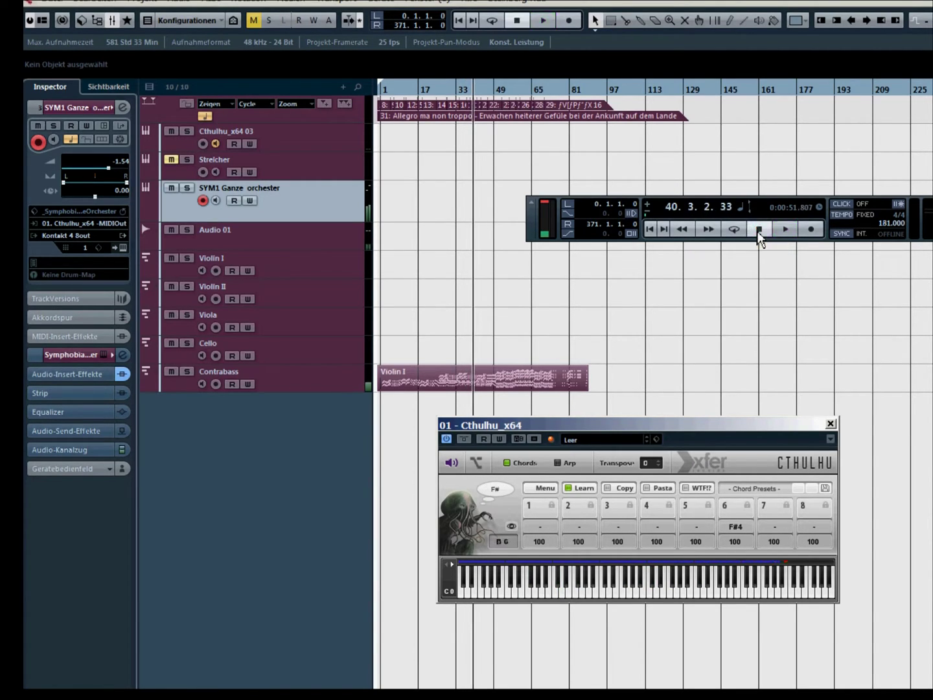
Step: Remove duplicate, one-note and two-note chords in Cthulhu, then start Save Chords Preset
{"action": "left_click", "coordinate": [556, 489]}
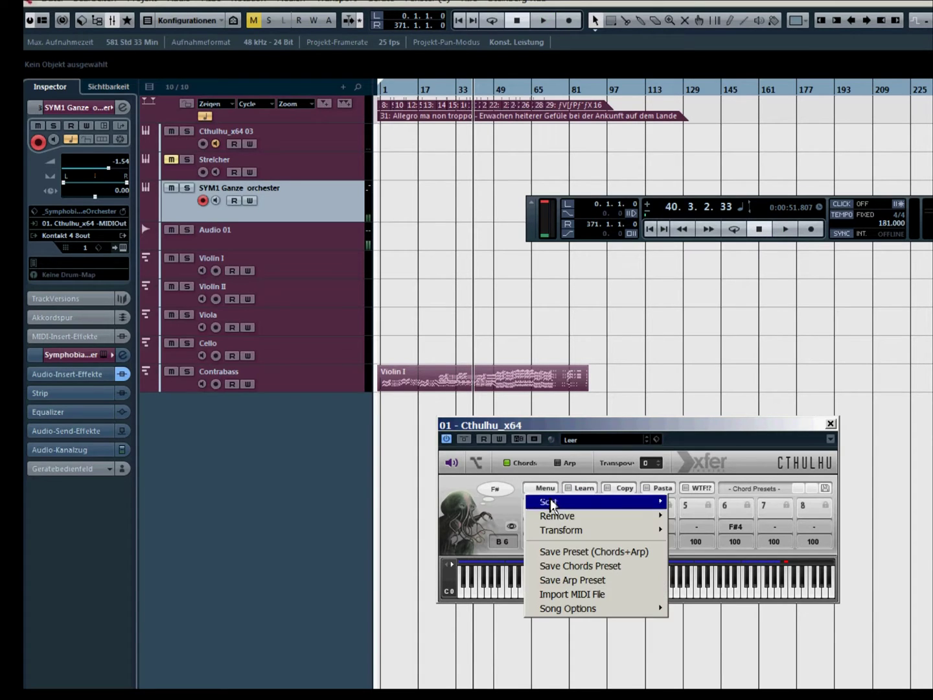
{"action": "mouse_move", "coordinate": [563, 516]}
{"action": "left_click", "coordinate": [718, 517]}
{"action": "left_click", "coordinate": [557, 489]}
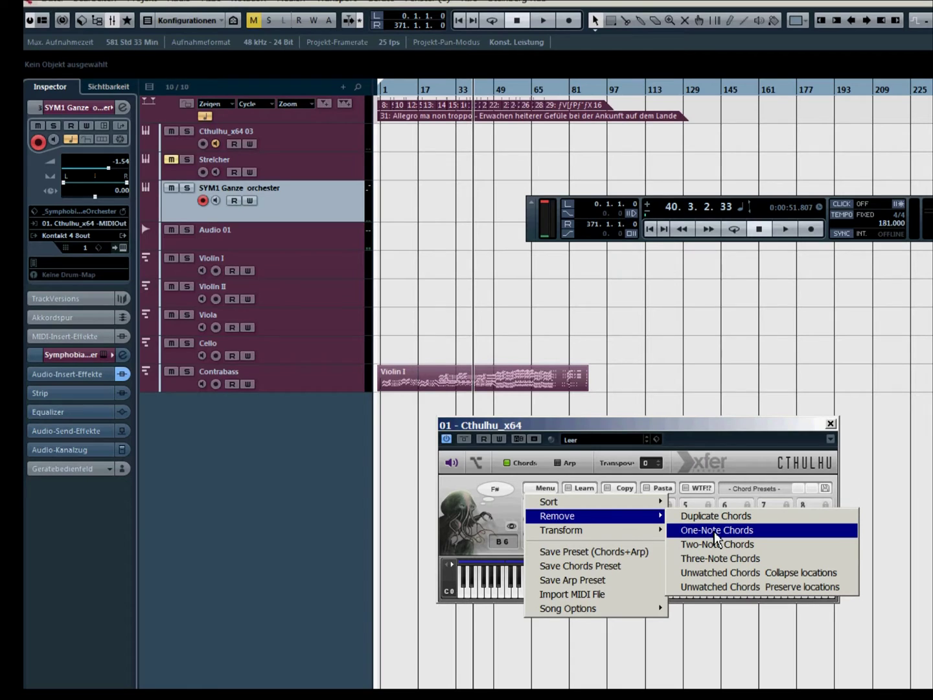
{"action": "left_click", "coordinate": [720, 529]}
{"action": "left_click", "coordinate": [545, 488]}
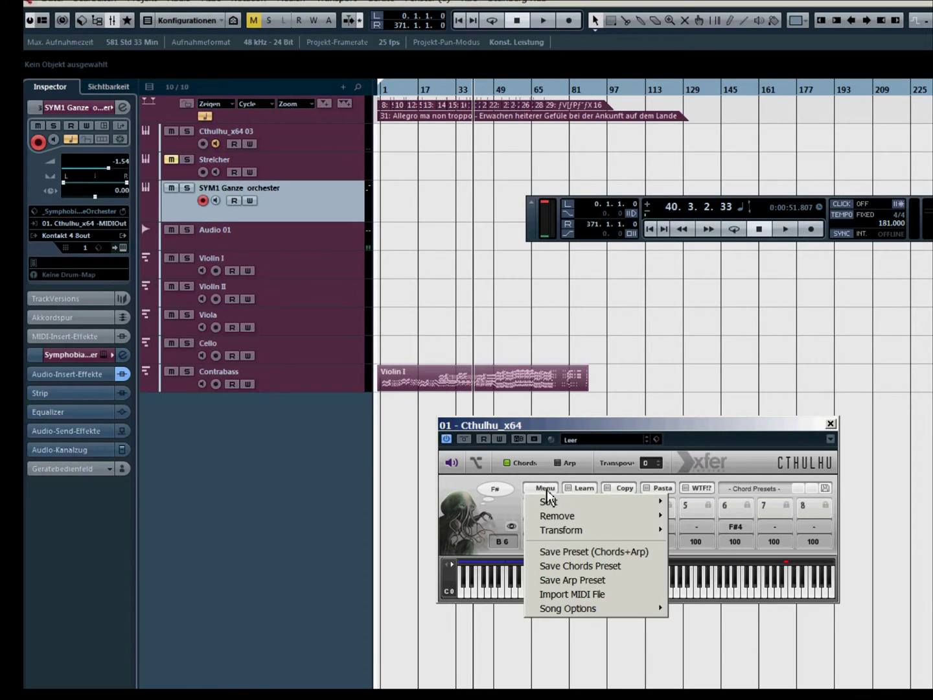
{"action": "mouse_move", "coordinate": [564, 516]}
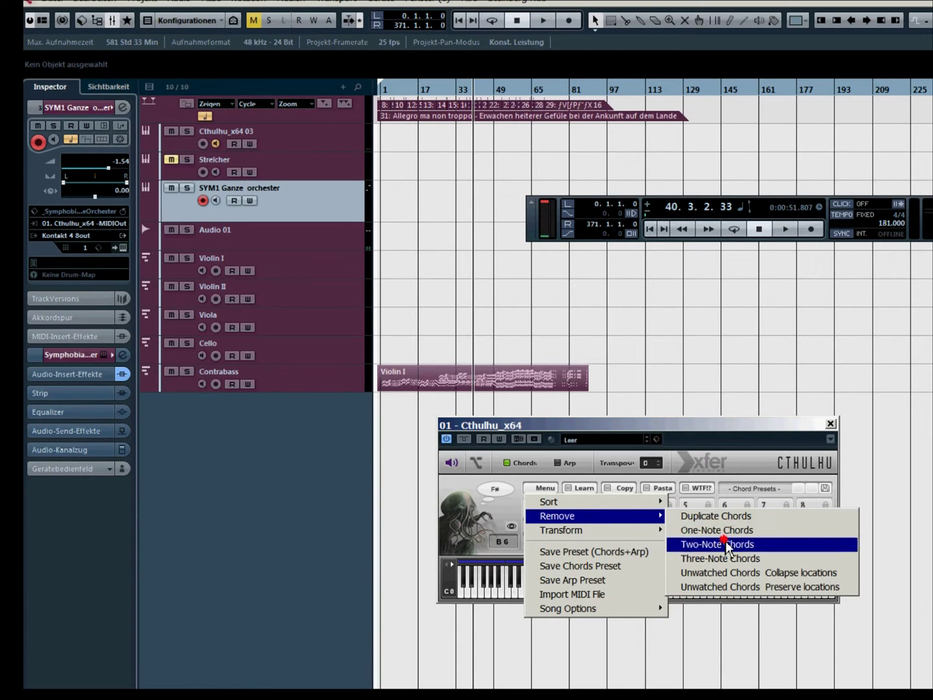
{"action": "left_click", "coordinate": [723, 545]}
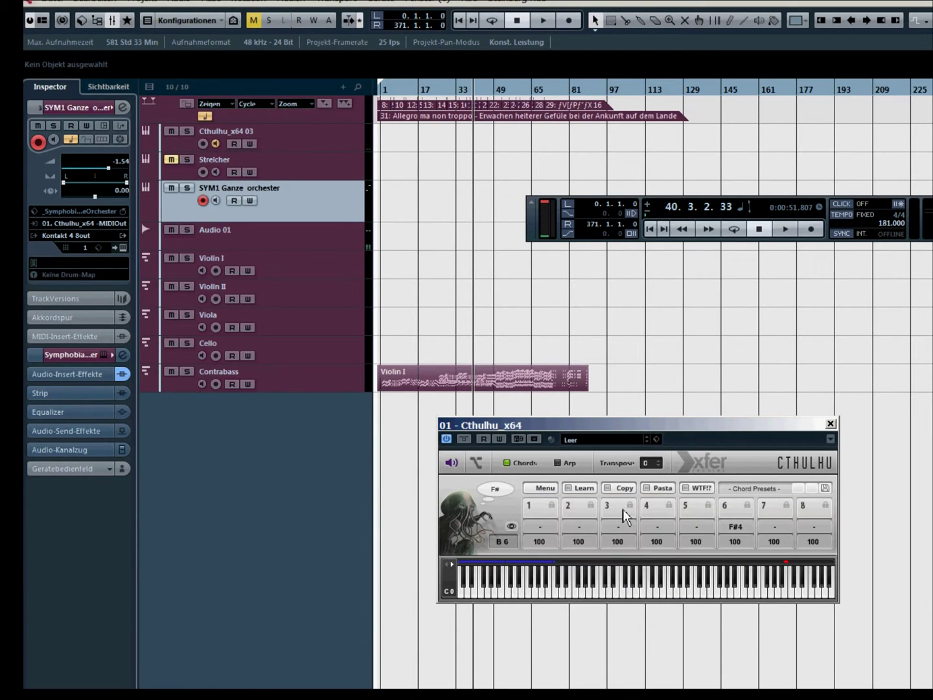
{"action": "left_click", "coordinate": [545, 490]}
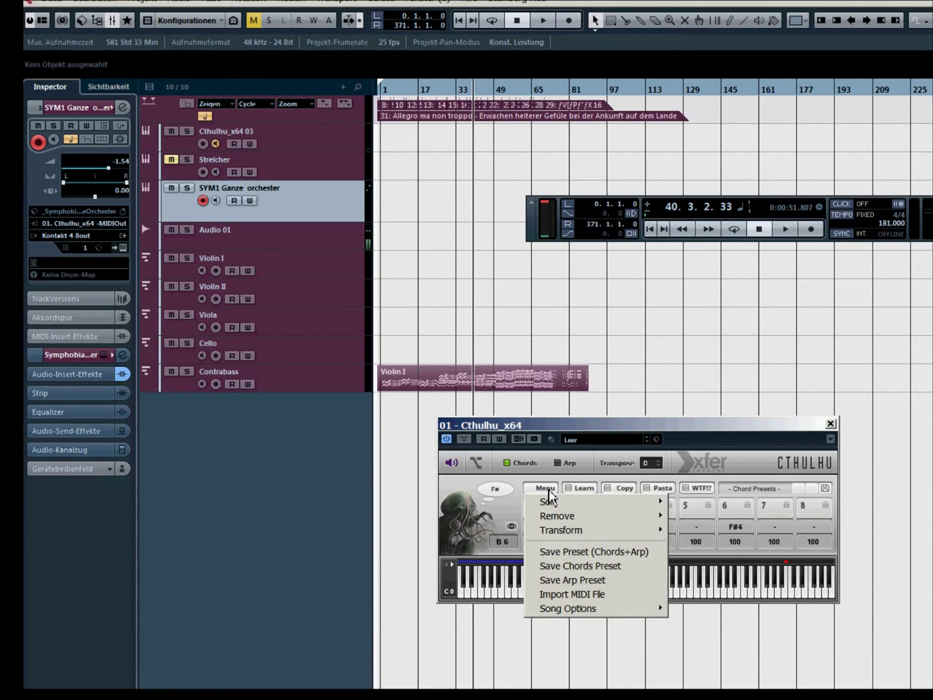
{"action": "left_click", "coordinate": [595, 568]}
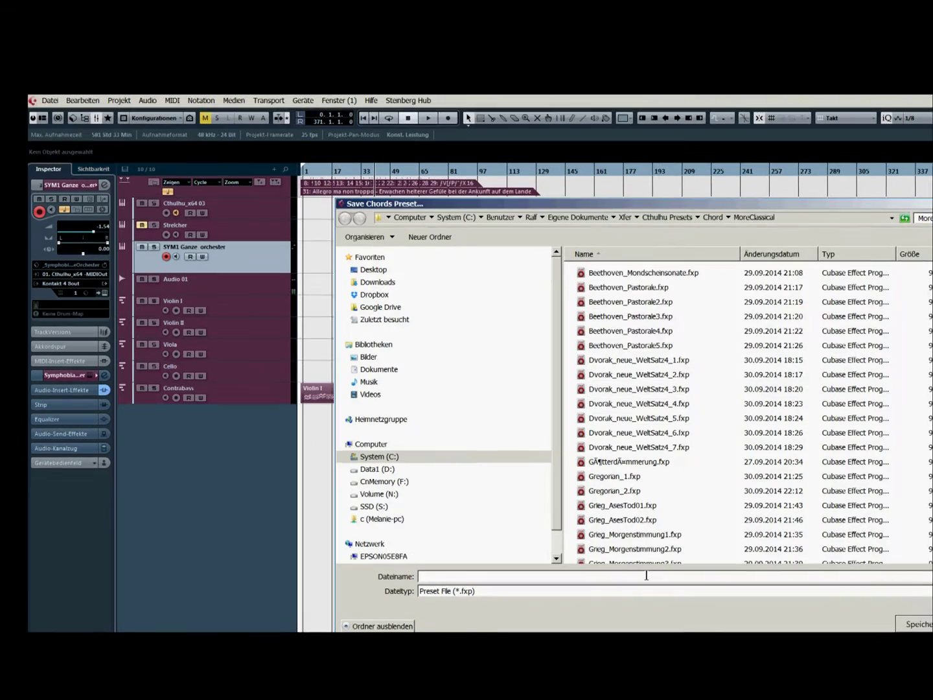
Step: Save the chord preset as Grieg_MKing_1 in the MoreClassical folder
{"action": "type", "text": "Gr"}
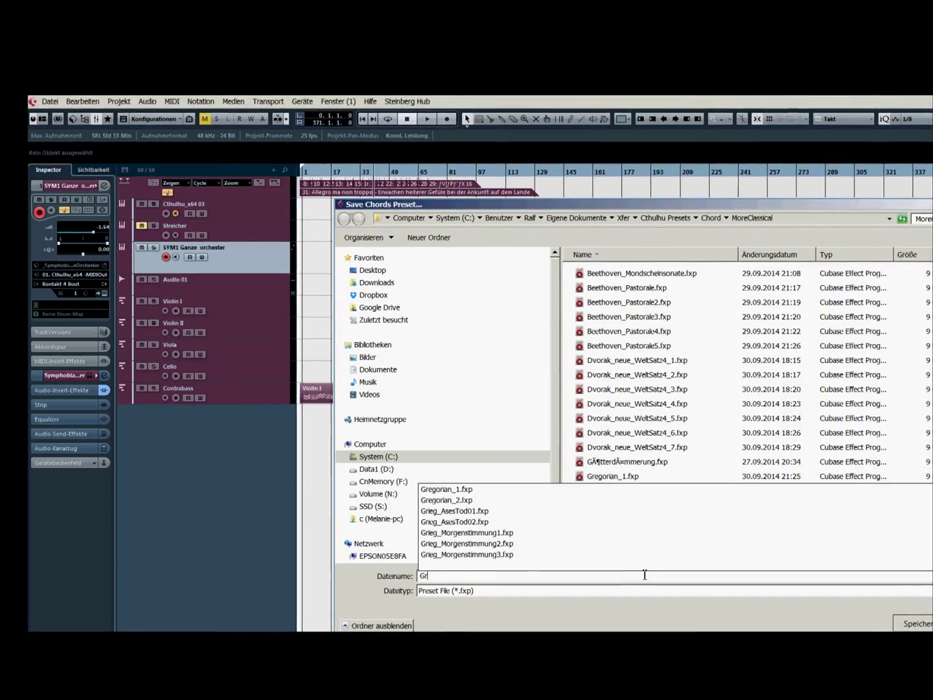
{"action": "type", "text": "ieg_"}
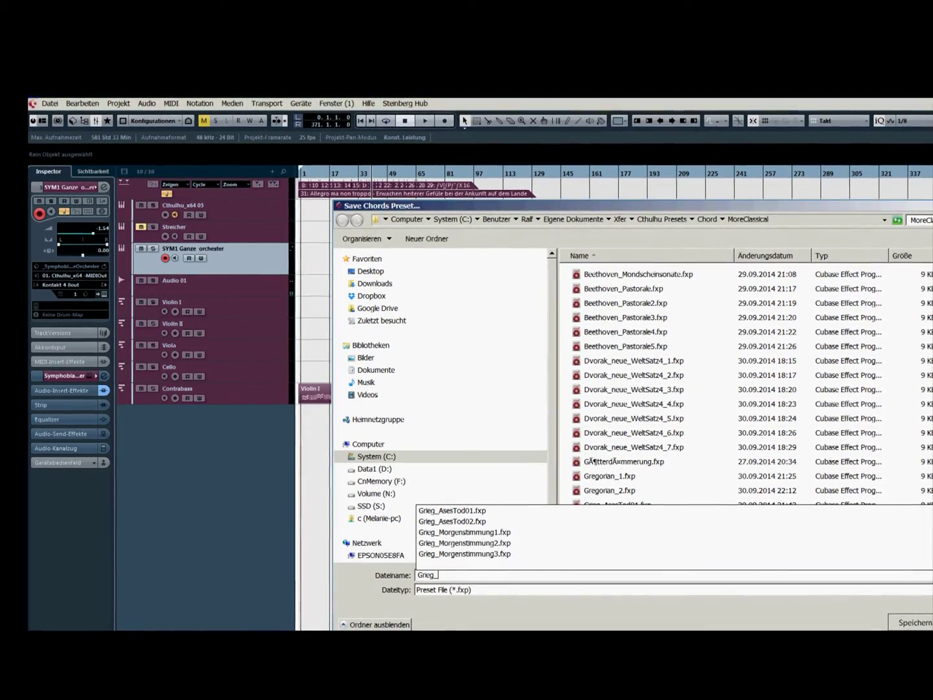
{"action": "type", "text": "M"}
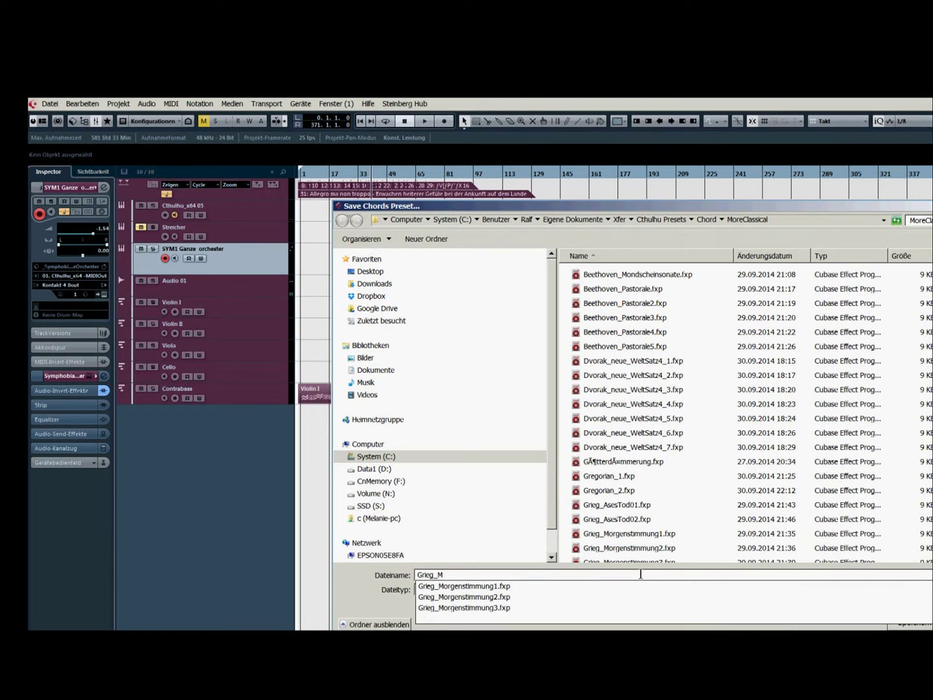
{"action": "type", "text": "King_1"}
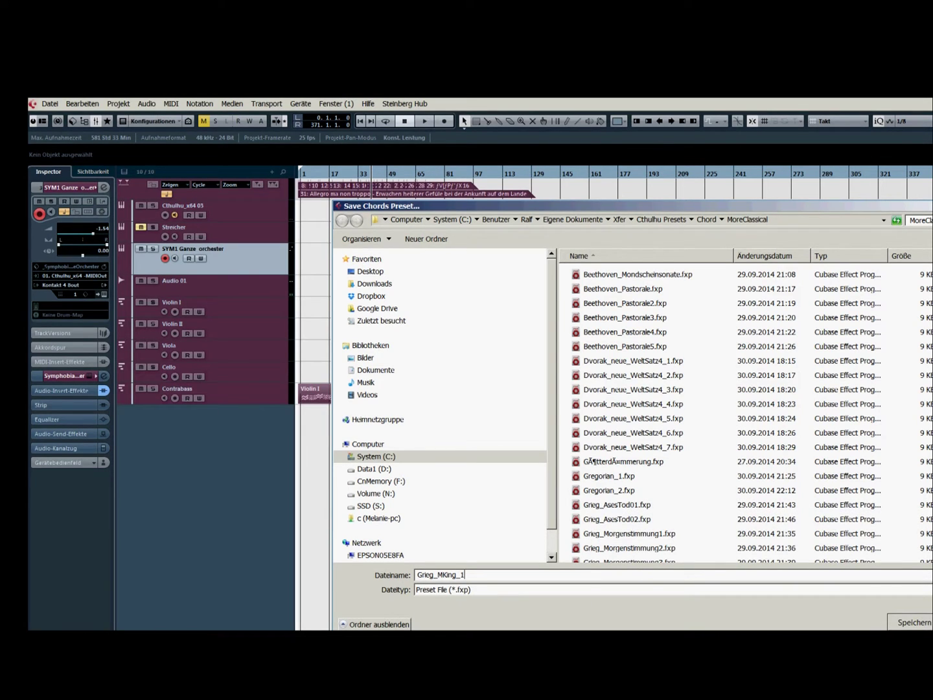
{"action": "left_click", "coordinate": [923, 624]}
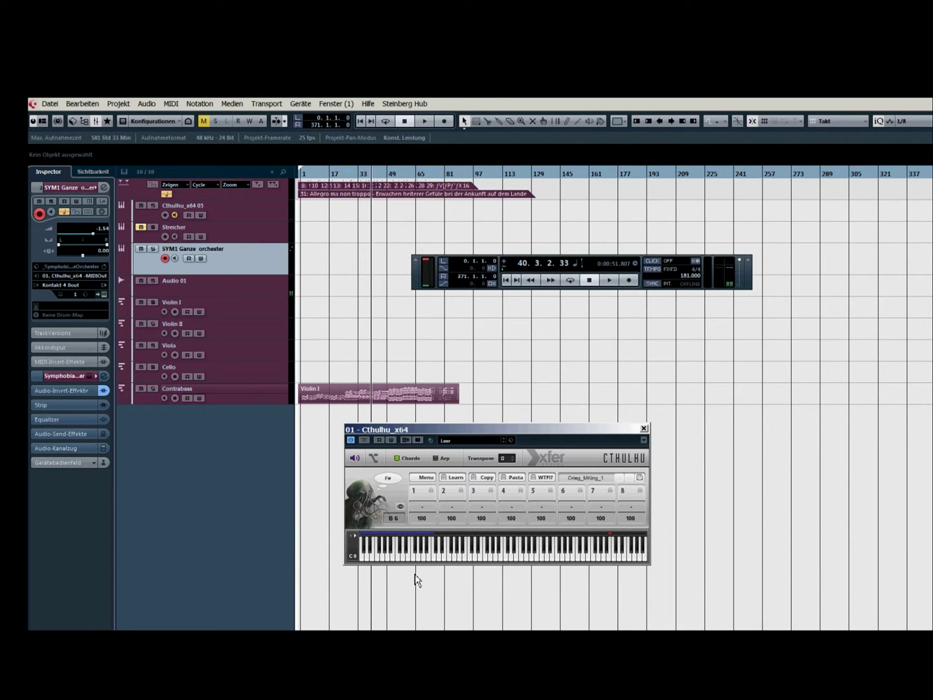
Step: Check Cthulhu's Remove menu, then load the Mozart > Lacrimosa_Streicher chord preset
{"action": "left_click", "coordinate": [422, 477]}
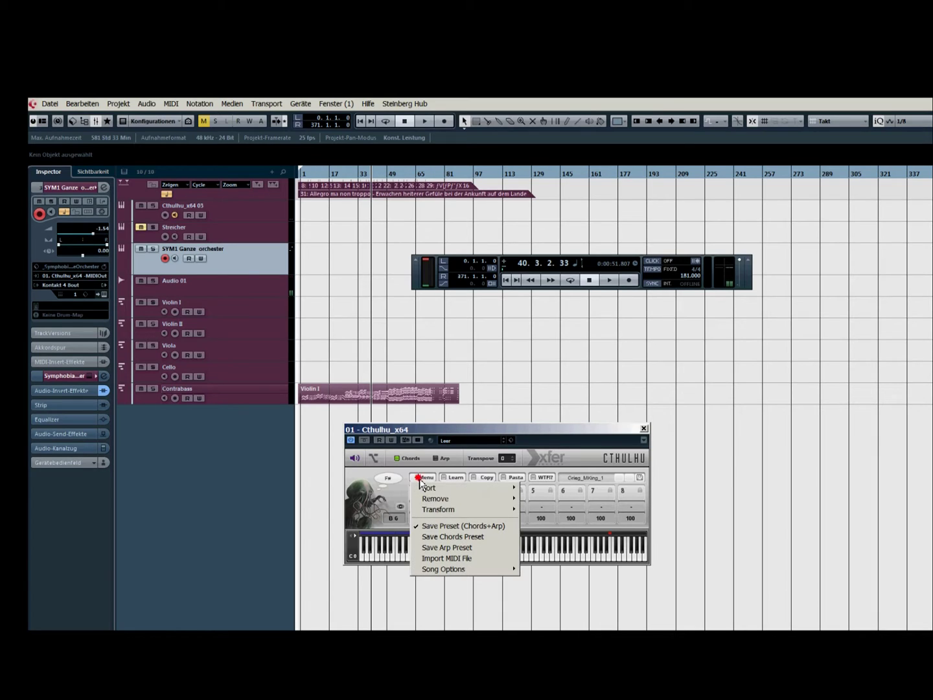
{"action": "mouse_move", "coordinate": [434, 505]}
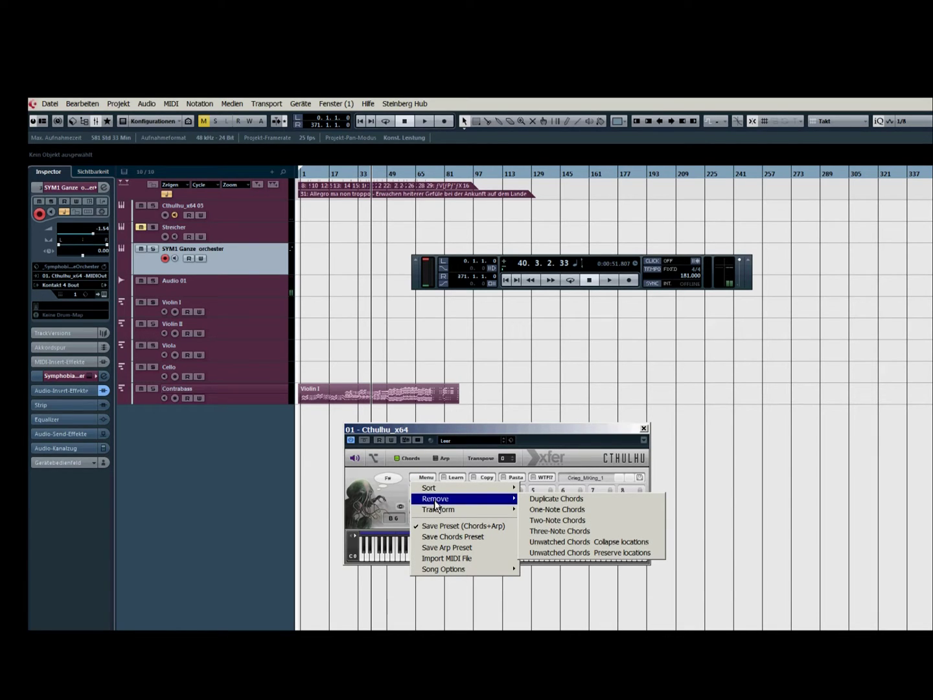
{"action": "left_click", "coordinate": [467, 437]}
{"action": "left_click", "coordinate": [599, 477]}
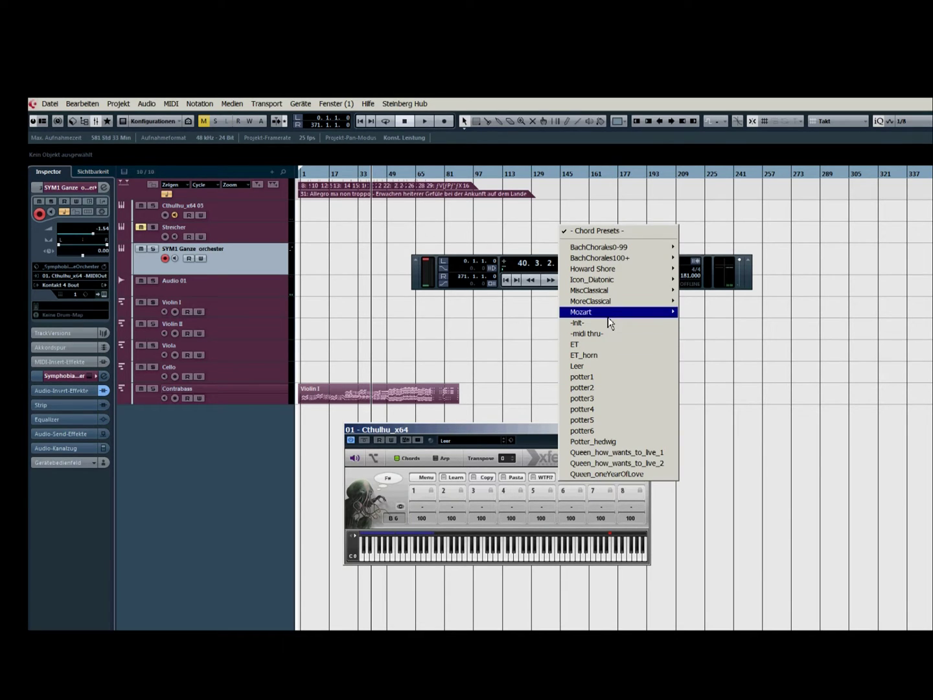
{"action": "mouse_move", "coordinate": [608, 317]}
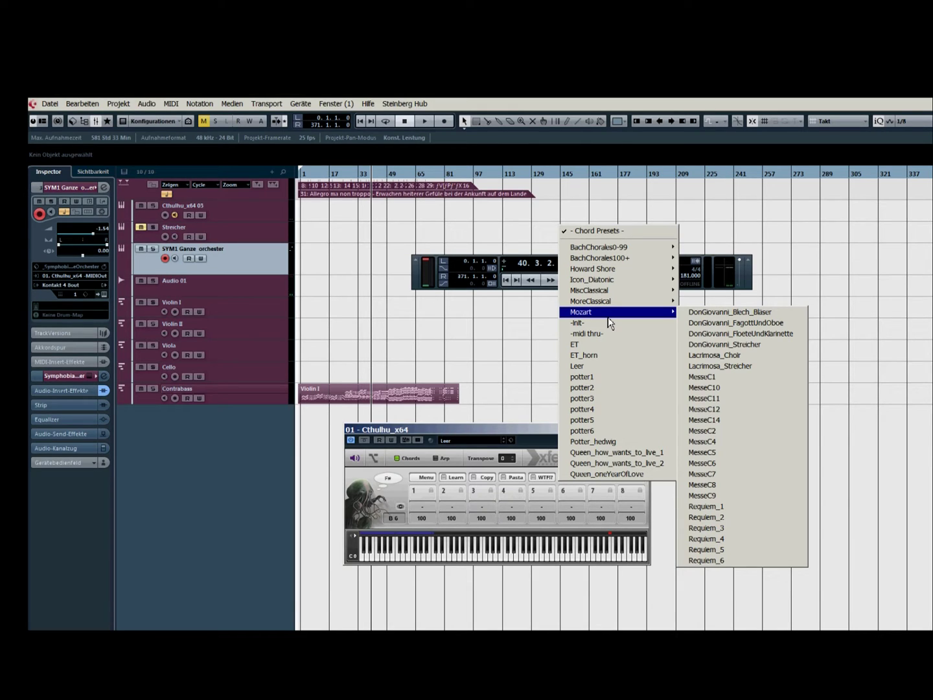
{"action": "left_click", "coordinate": [745, 367]}
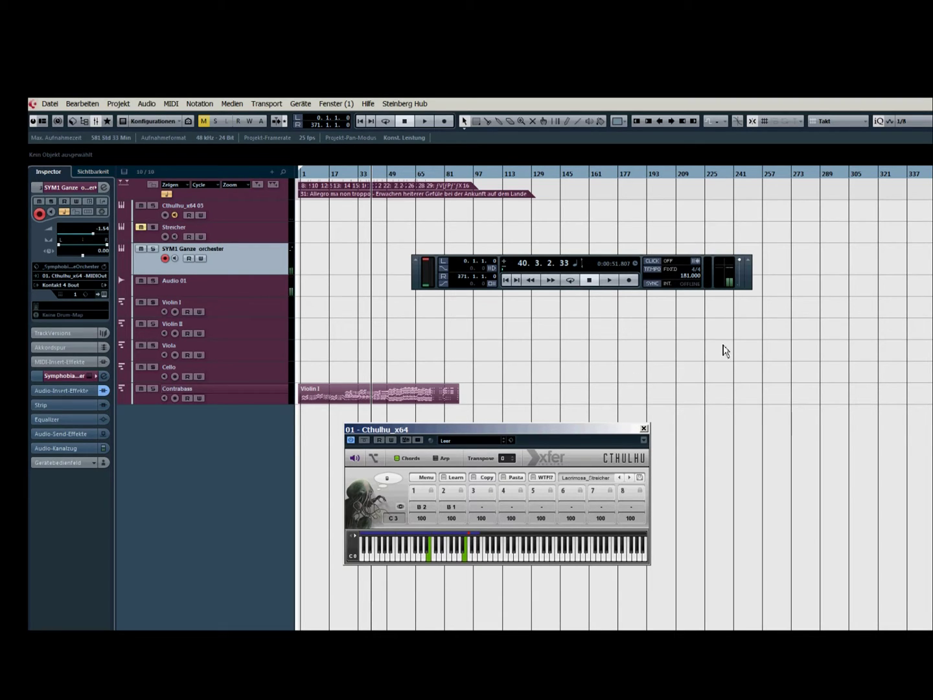
{"action": "left_click", "coordinate": [426, 478]}
{"action": "left_click", "coordinate": [535, 439]}
{"action": "left_click", "coordinate": [633, 480]}
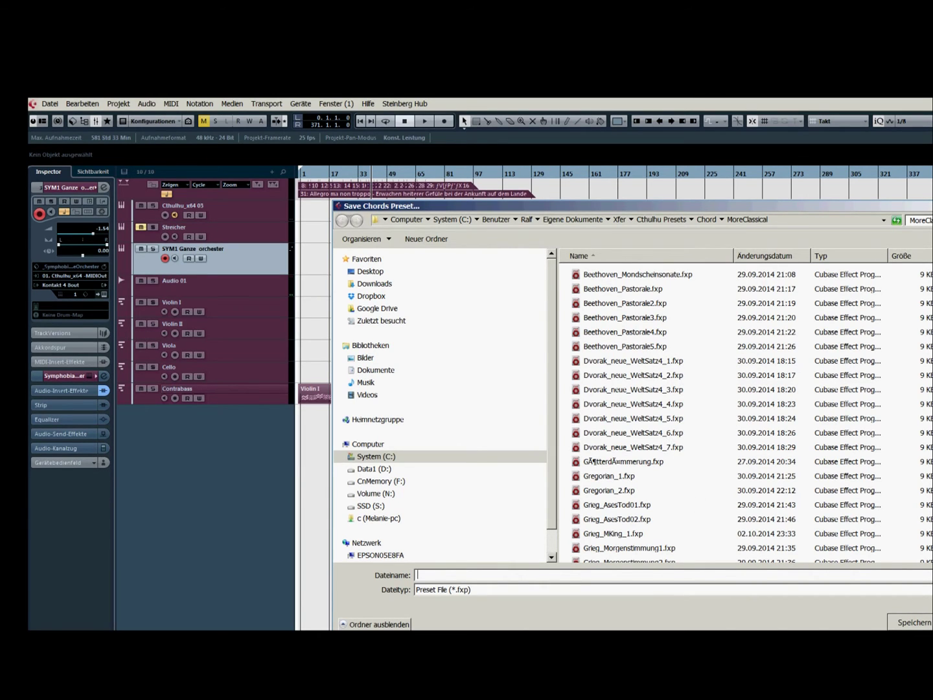
{"action": "scroll", "coordinate": [872, 343], "scroll_direction": "down", "scroll_amount": 4}
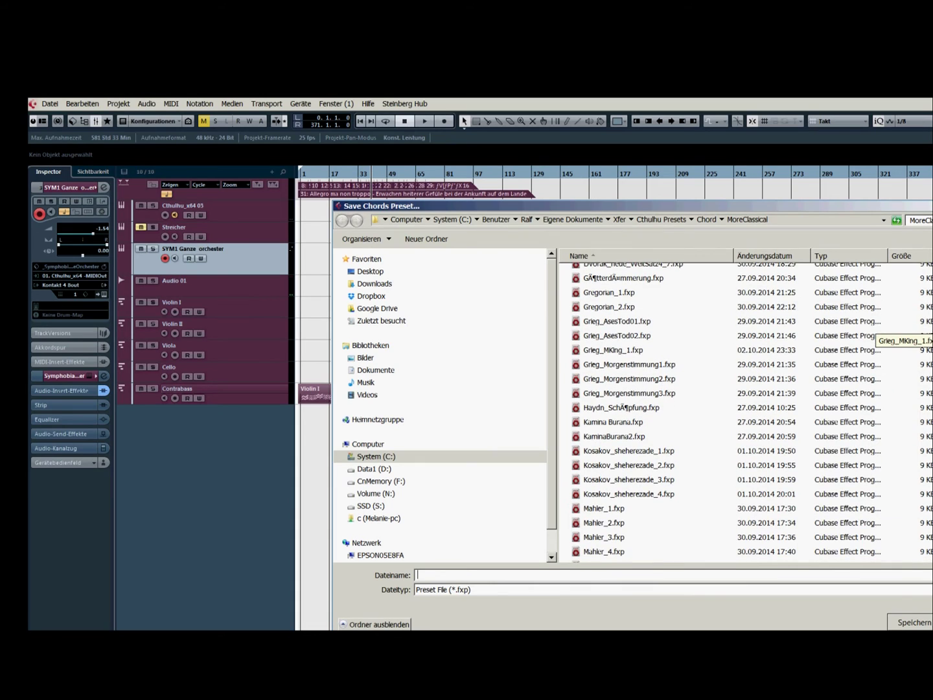
{"action": "scroll", "coordinate": [872, 340], "scroll_direction": "down", "scroll_amount": 3}
{"action": "scroll", "coordinate": [872, 340], "scroll_direction": "down", "scroll_amount": 7}
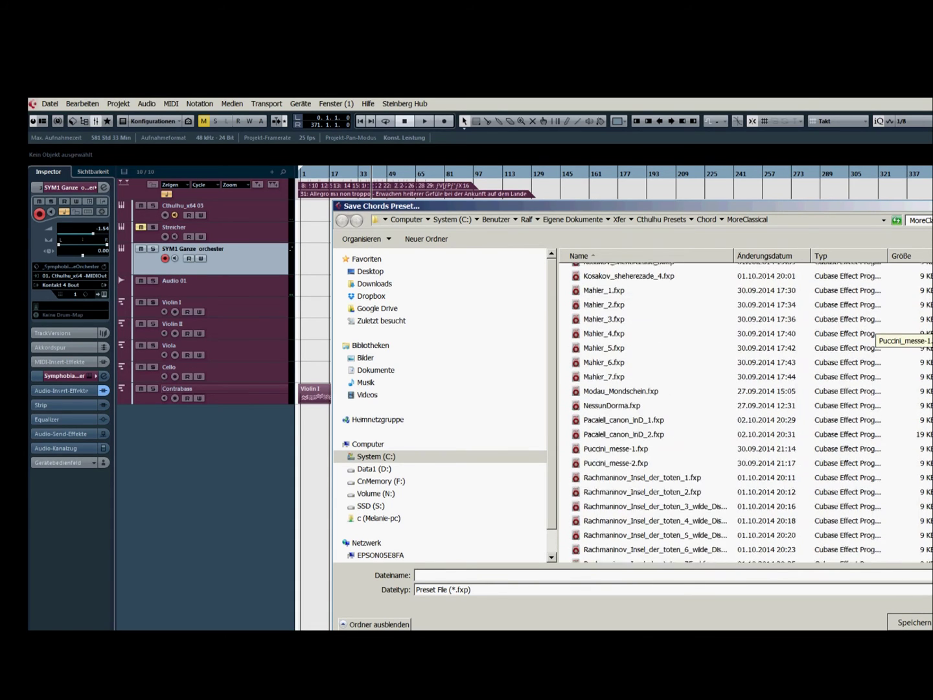
{"action": "scroll", "coordinate": [872, 341], "scroll_direction": "down", "scroll_amount": 1}
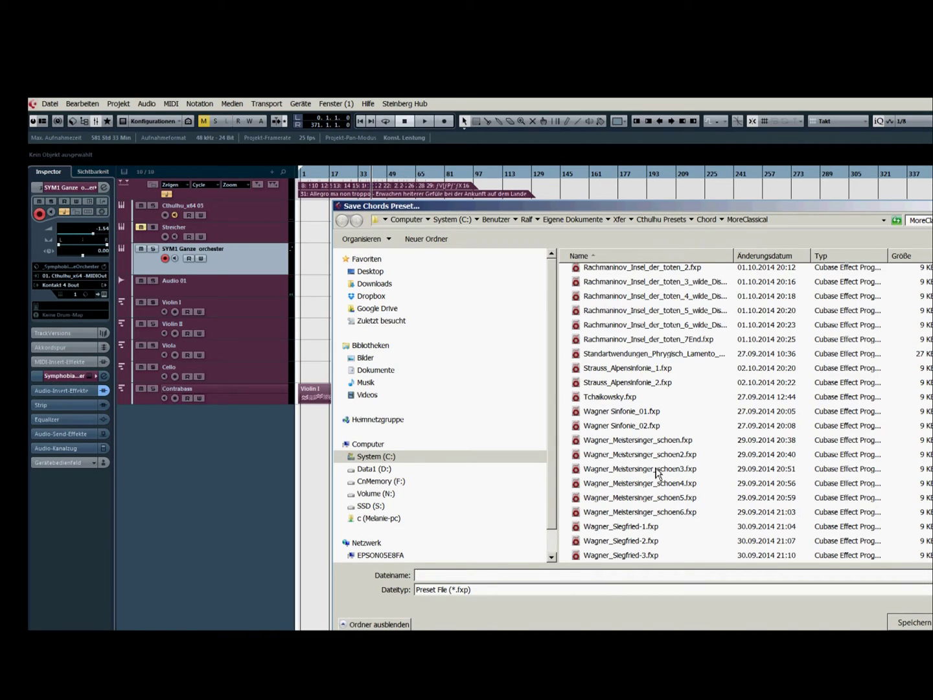
{"action": "left_click", "coordinate": [636, 441]}
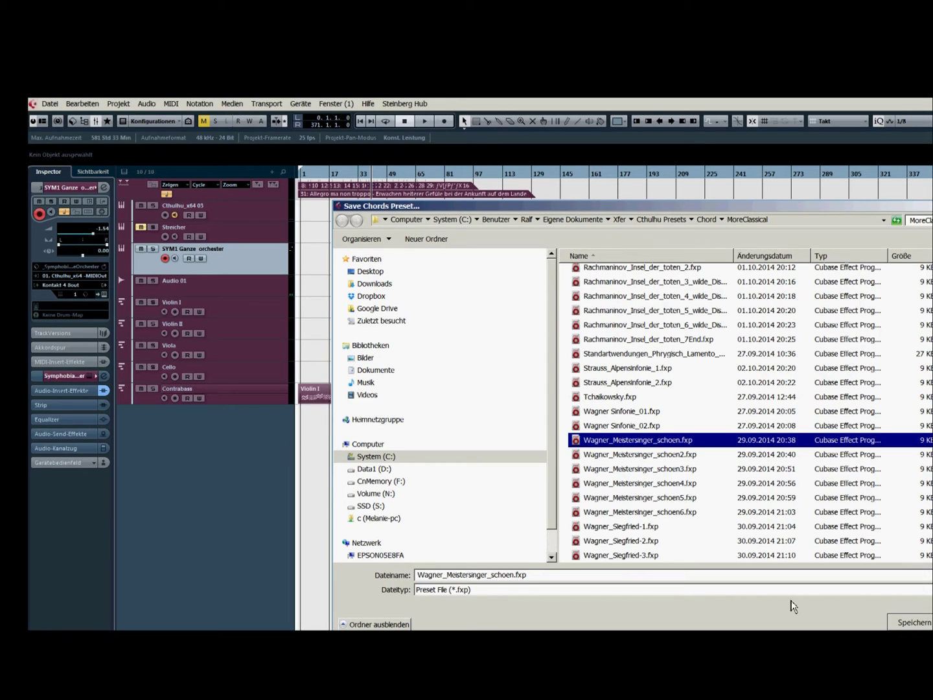
{"action": "left_click", "coordinate": [910, 621]}
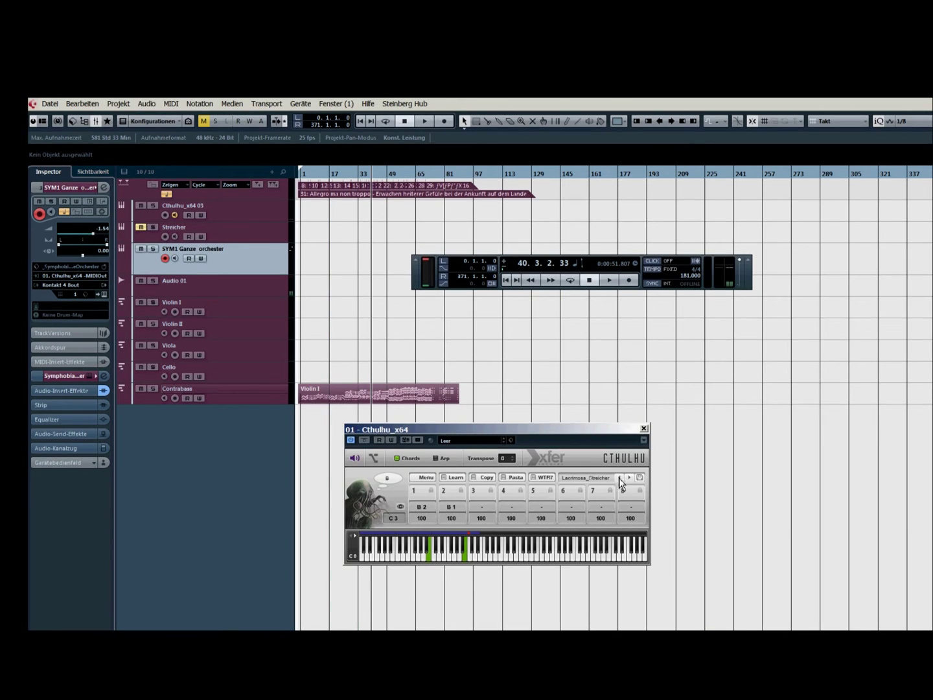
{"action": "left_click", "coordinate": [639, 477]}
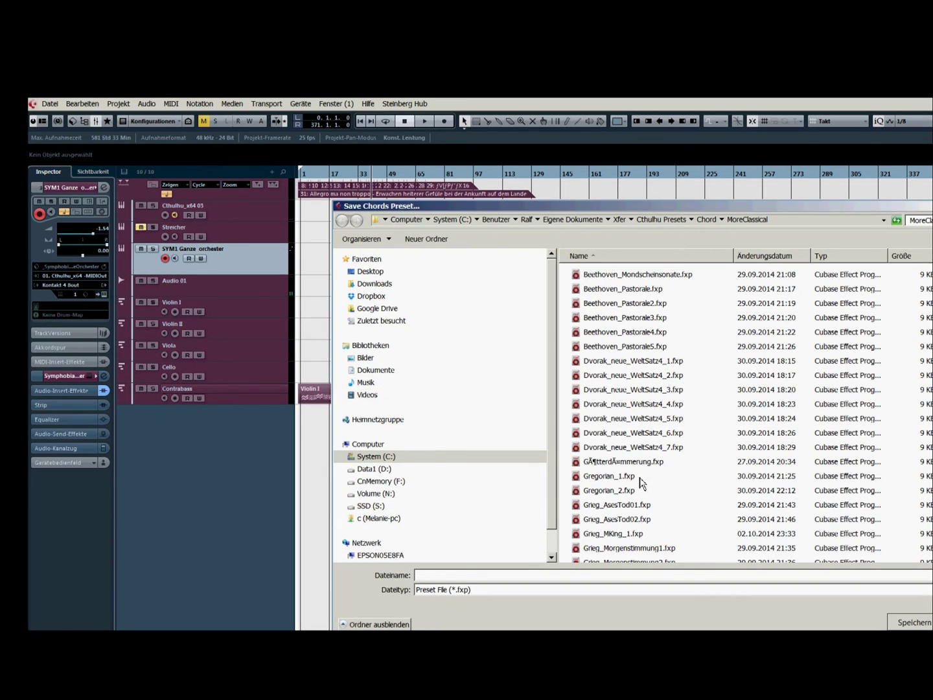
{"action": "left_click", "coordinate": [605, 477]}
{"action": "scroll", "coordinate": [605, 479], "scroll_direction": "down", "scroll_amount": 12}
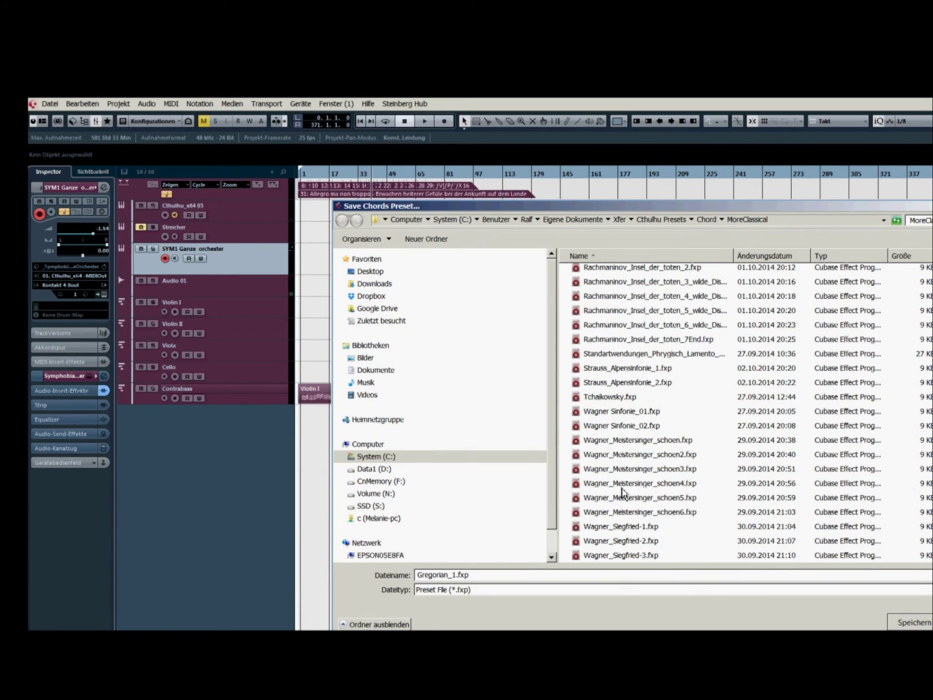
{"action": "left_click", "coordinate": [651, 442]}
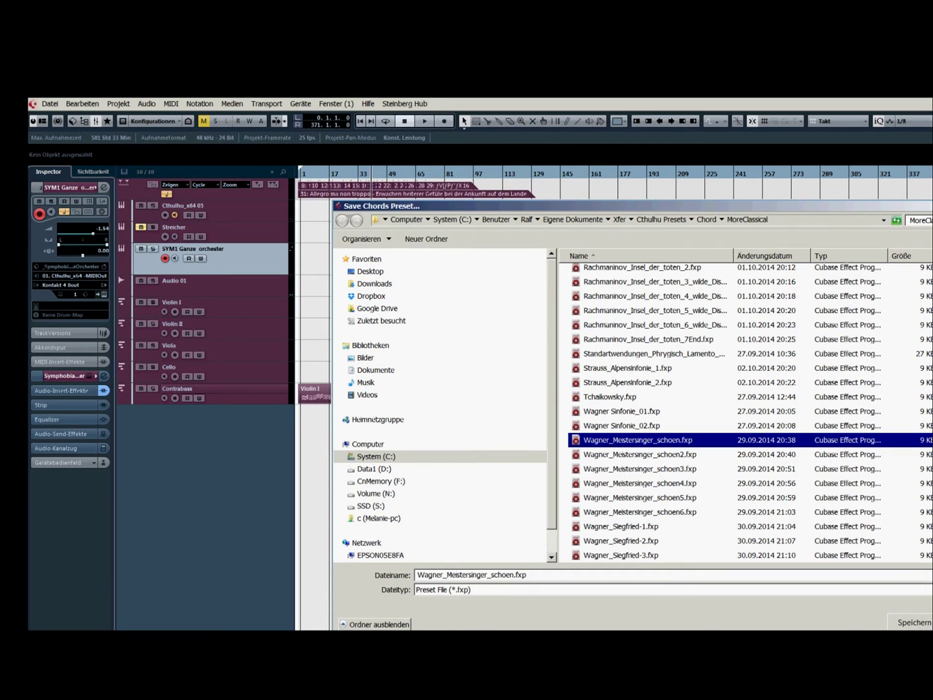
{"action": "left_click", "coordinate": [911, 622]}
Step: Pick Wagner_Meistersinger_schoen2 from the MoreClassical chord presets, giving slot 1 G2, B2, D3
{"action": "left_click", "coordinate": [588, 478]}
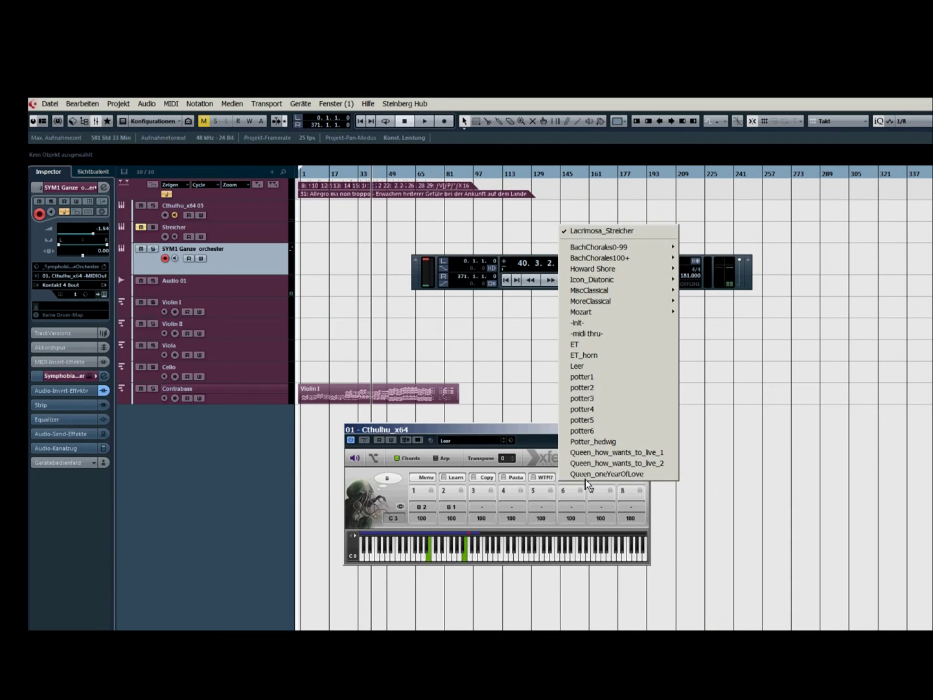
{"action": "mouse_move", "coordinate": [608, 306]}
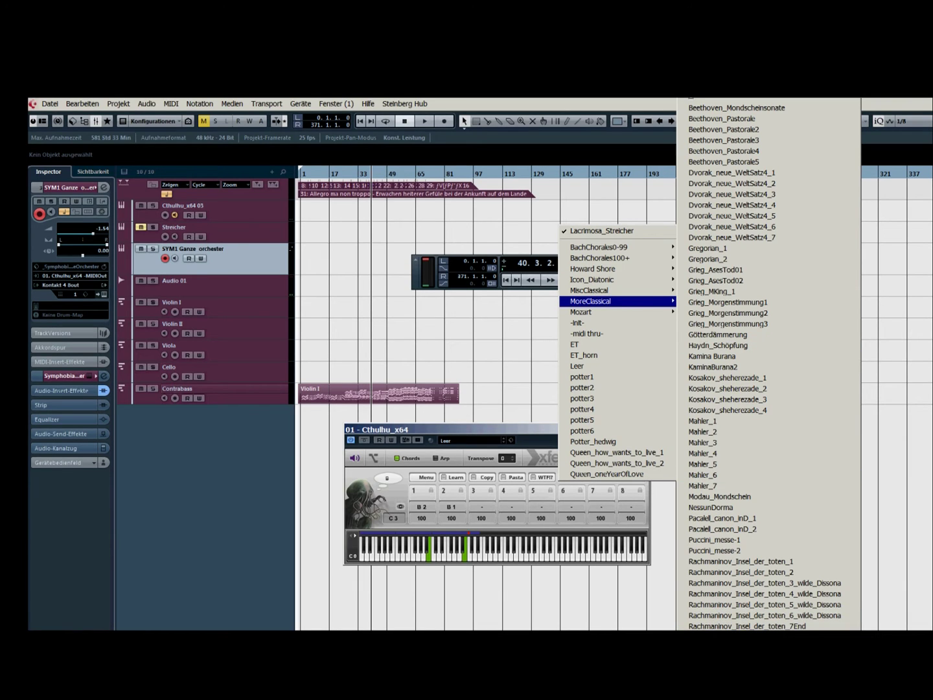
{"action": "scroll", "coordinate": [745, 615], "scroll_direction": "down", "scroll_amount": 5}
{"action": "scroll", "coordinate": [736, 595], "scroll_direction": "down", "scroll_amount": 3}
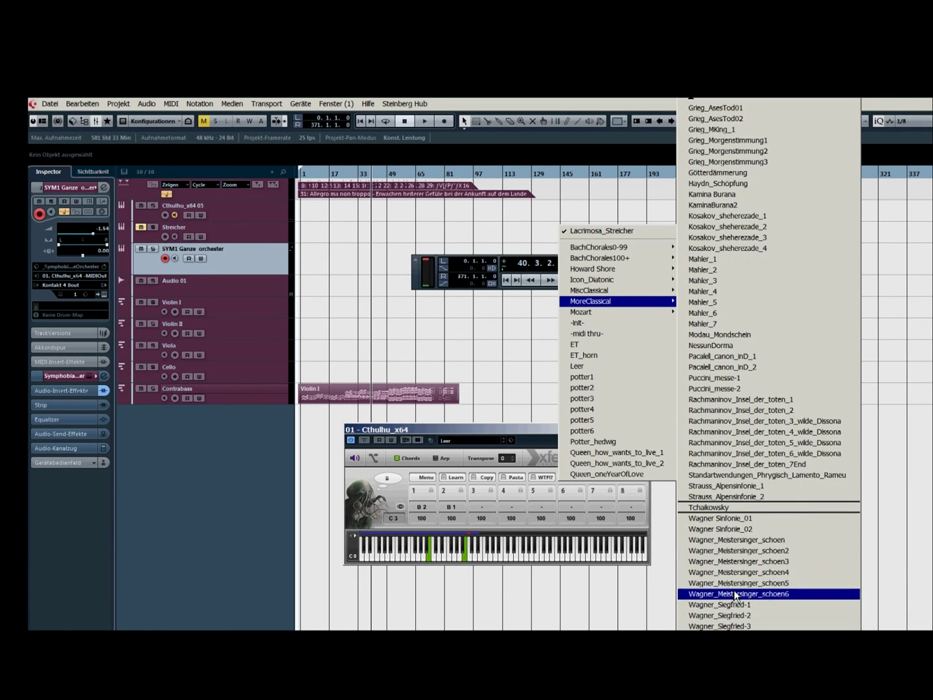
{"action": "left_click", "coordinate": [749, 549]}
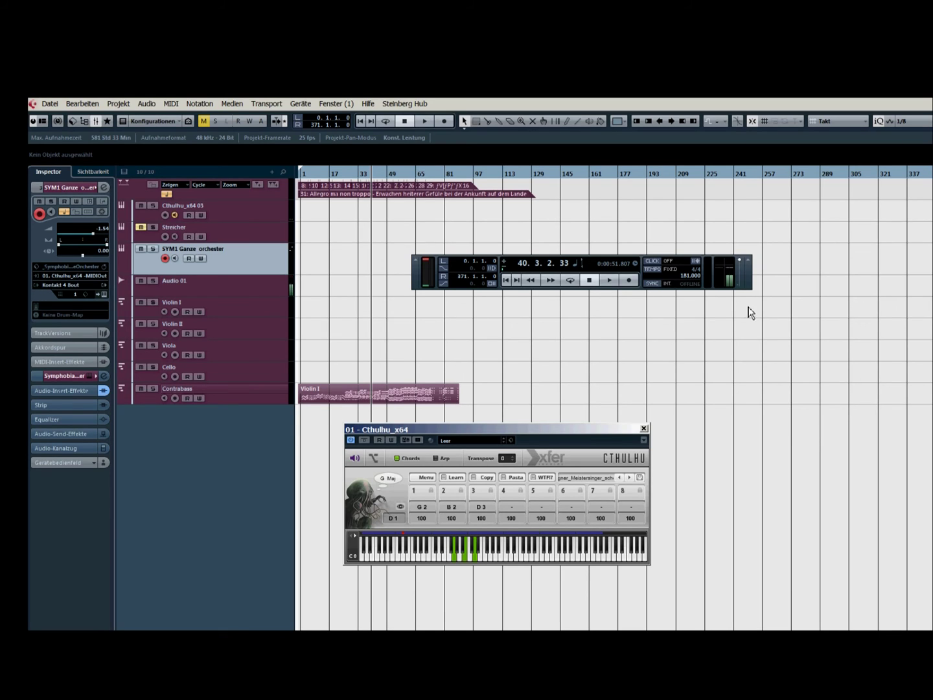
Step: Move the Cthulhu window higher and switch the arpeggiator on, then back off
{"action": "left_click_drag", "start_coordinate": [485, 435], "coordinate": [484, 307]}
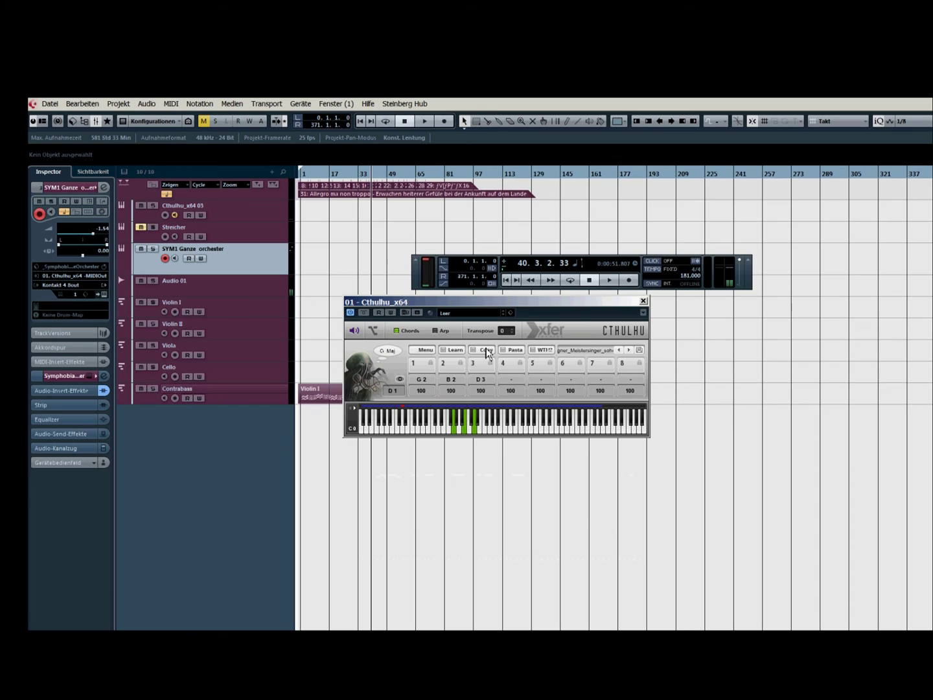
{"action": "left_click", "coordinate": [442, 331]}
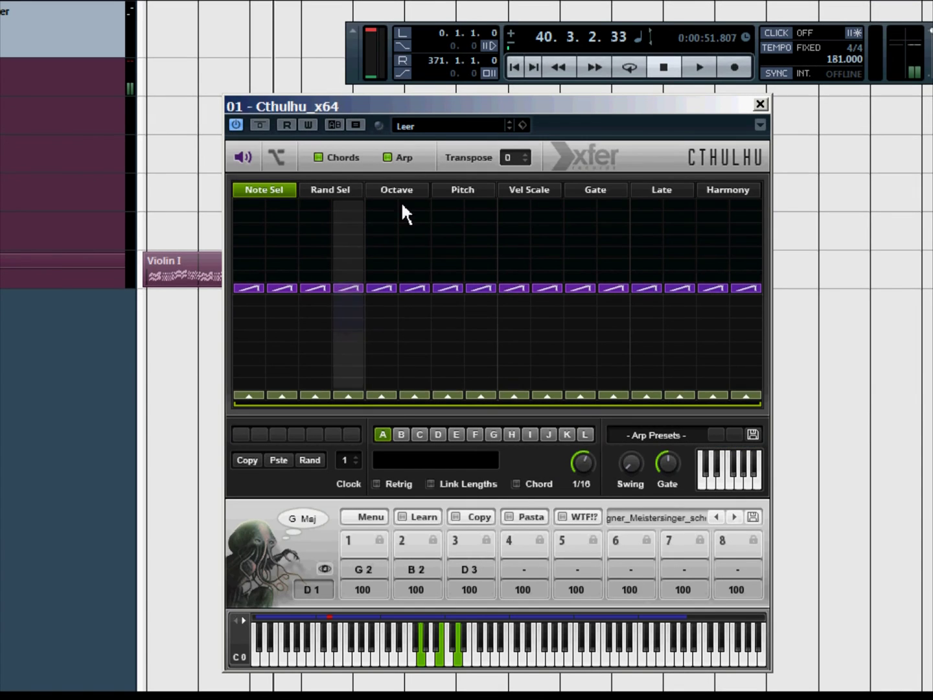
{"action": "left_click", "coordinate": [408, 161]}
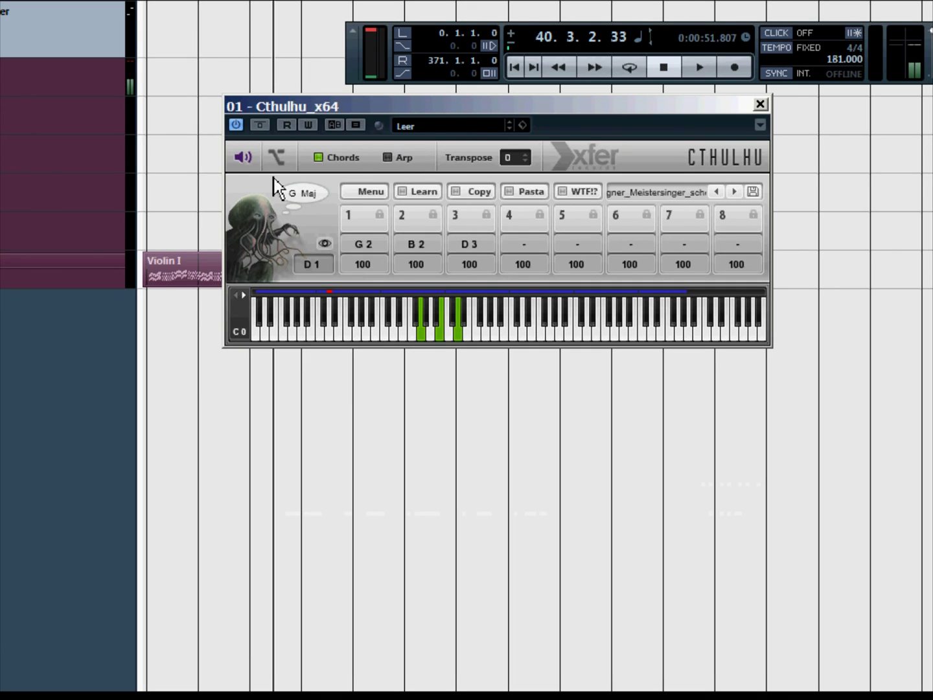